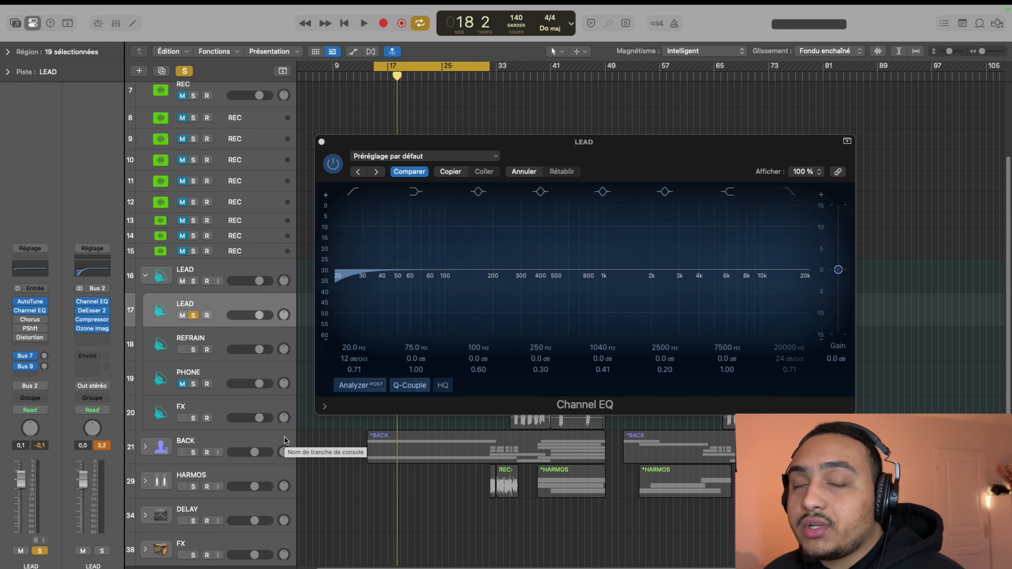
Audition the LEAD vocal, and set the low-cut filter in its Channel EQ to 100 Hz with a 24 dB/Oct slope
key(space)
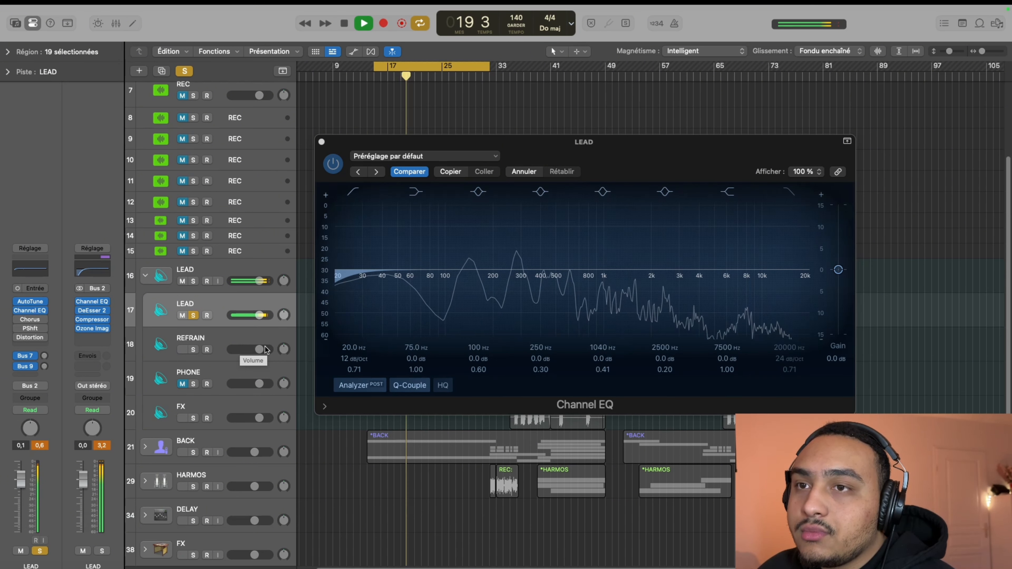
key(space)
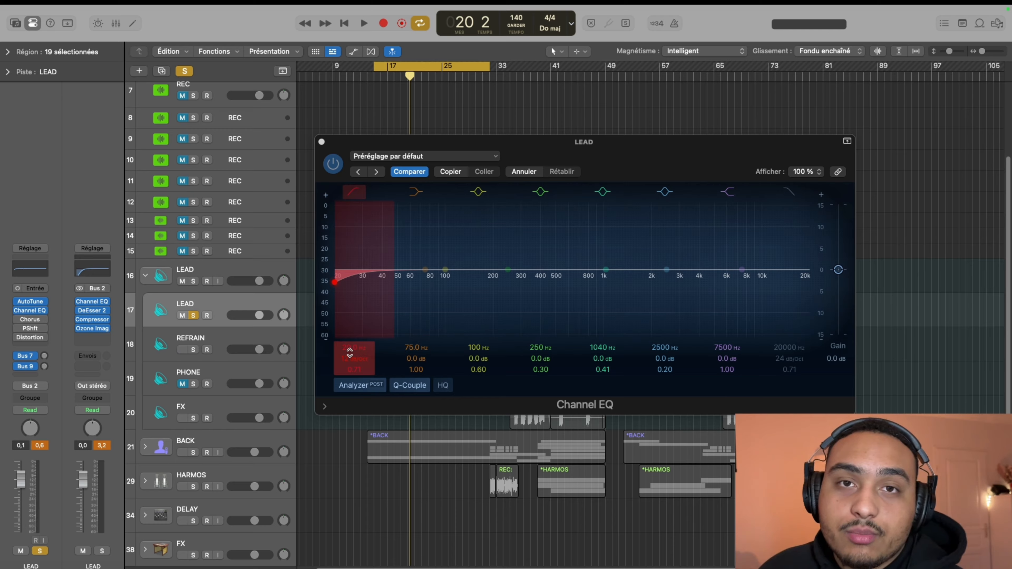
click(352, 348)
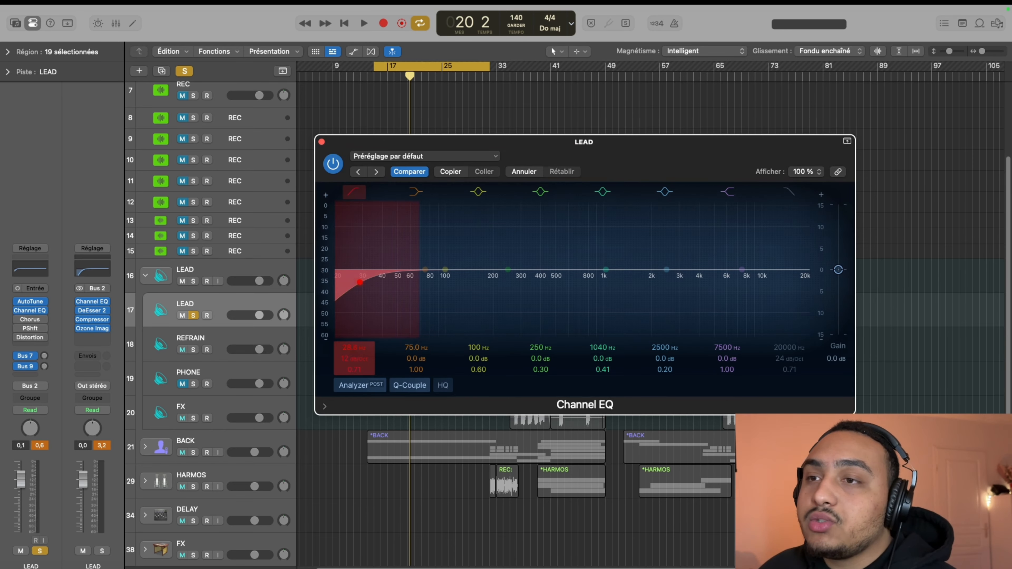
drag(352, 348, 352, 290)
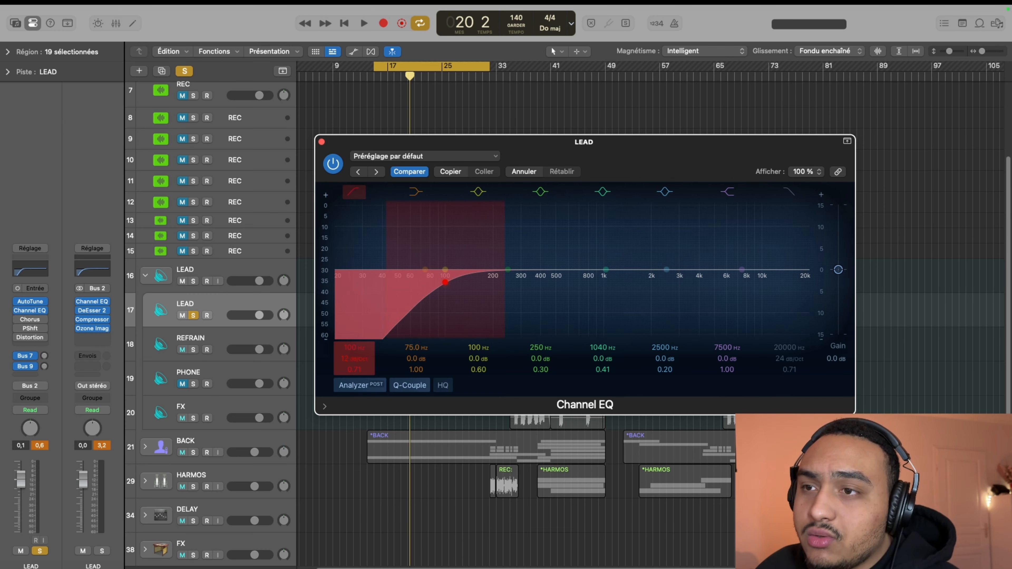
drag(353, 358, 354, 350)
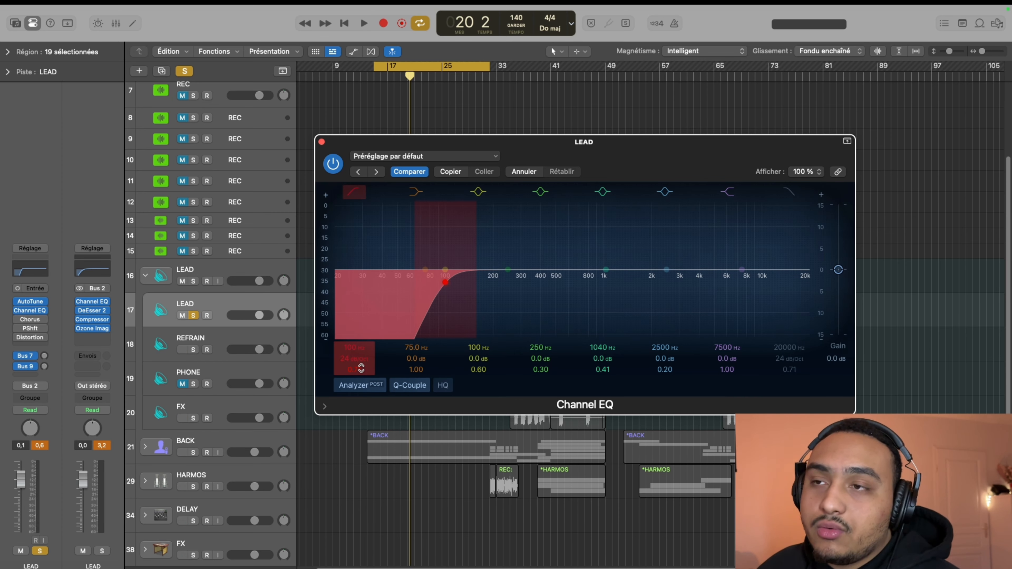
Play the LEAD vocal with the Channel EQ bypassed and re-enabled to compare the effect of the low cut
click(332, 168)
key(space)
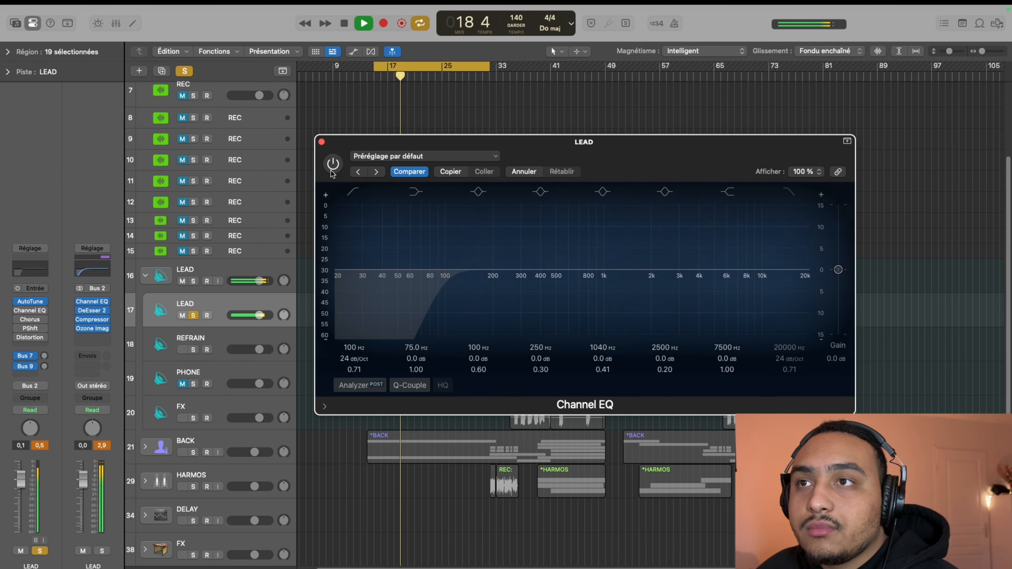
click(332, 166)
key(space)
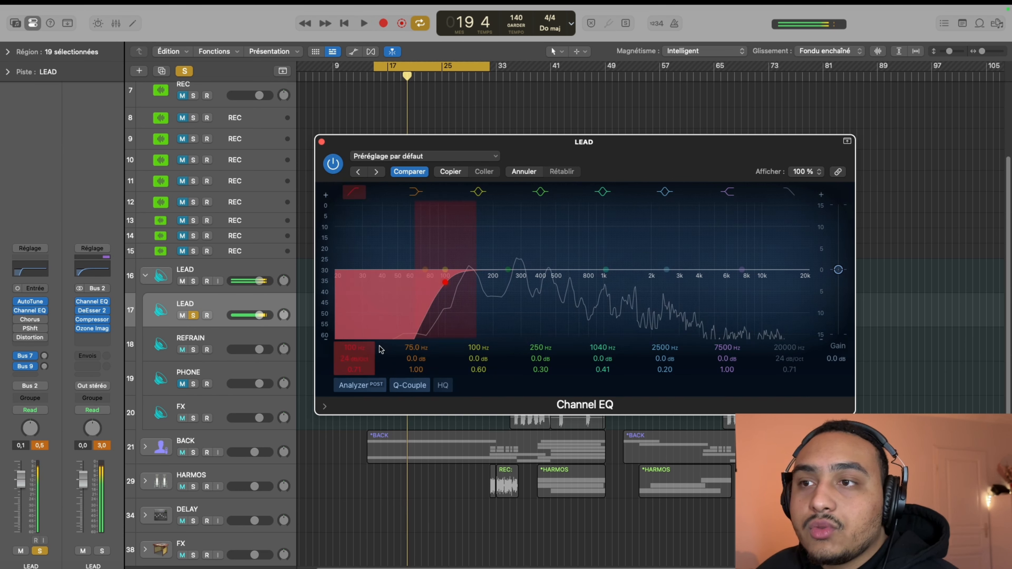
Refine the low-cut filter during playback to 115 Hz with a 36 dB/Oct slope and a Q of 0.75
drag(445, 282, 453, 282)
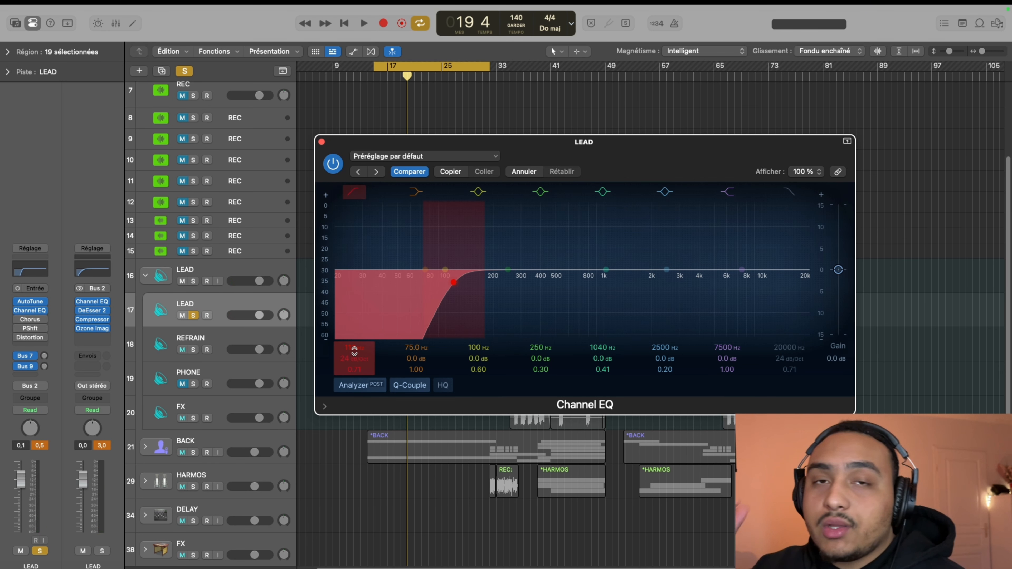
key(space)
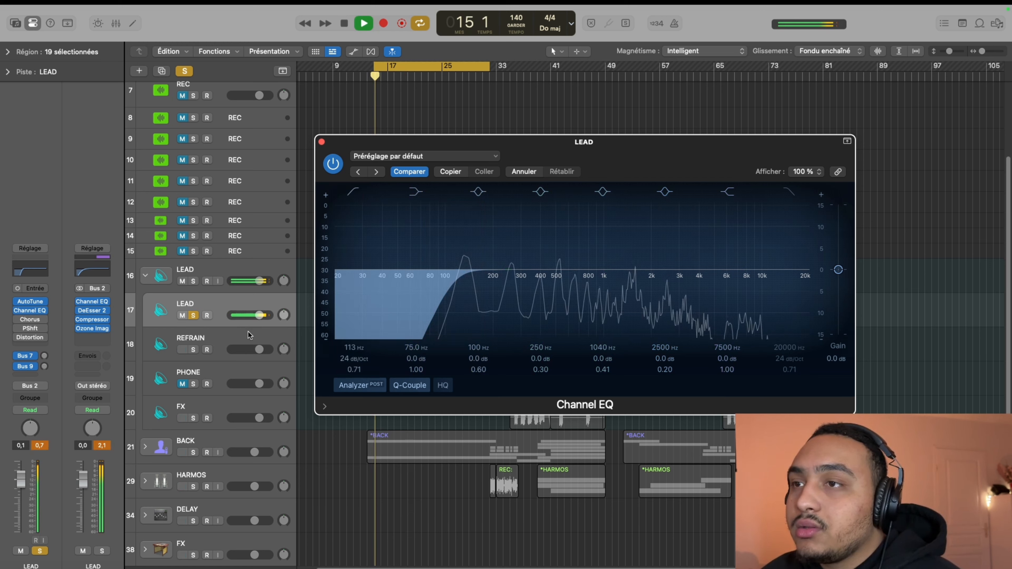
drag(354, 351, 355, 344)
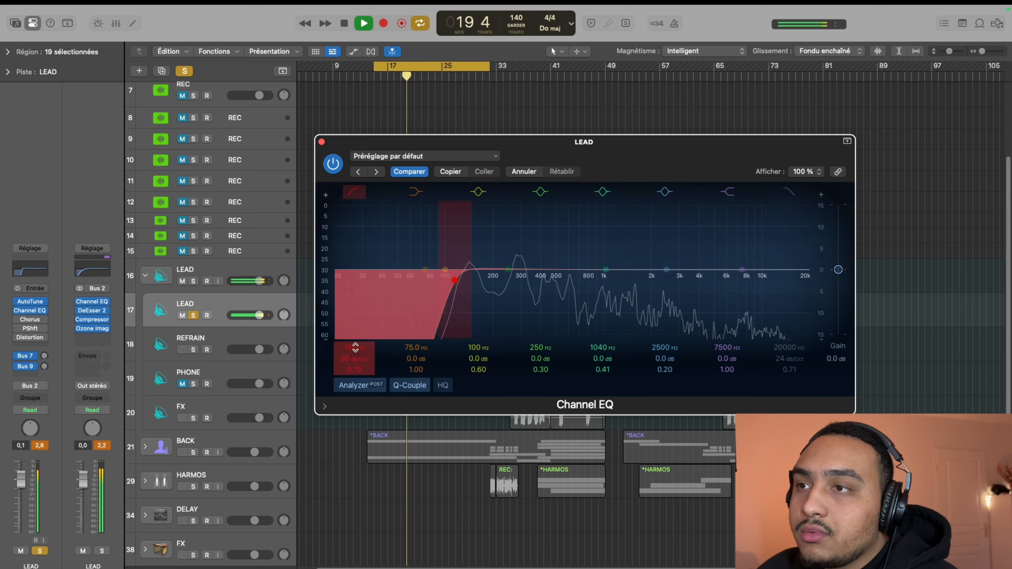
key(space)
Sweep the yellow bell band while listening, and set it to a -2.9 dB cut at 432 Hz with a Q of 3.20
drag(489, 333, 533, 333)
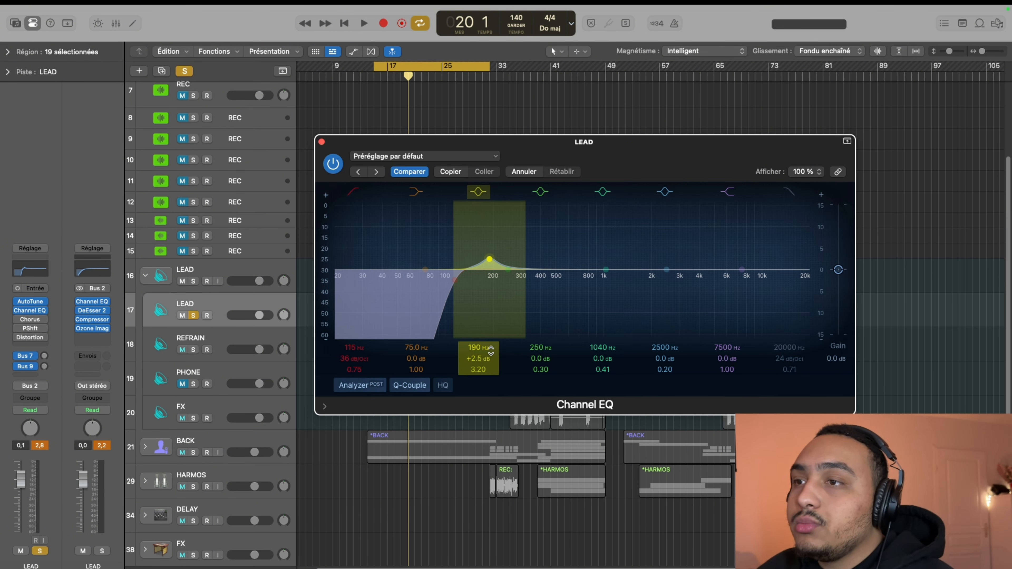
key(space)
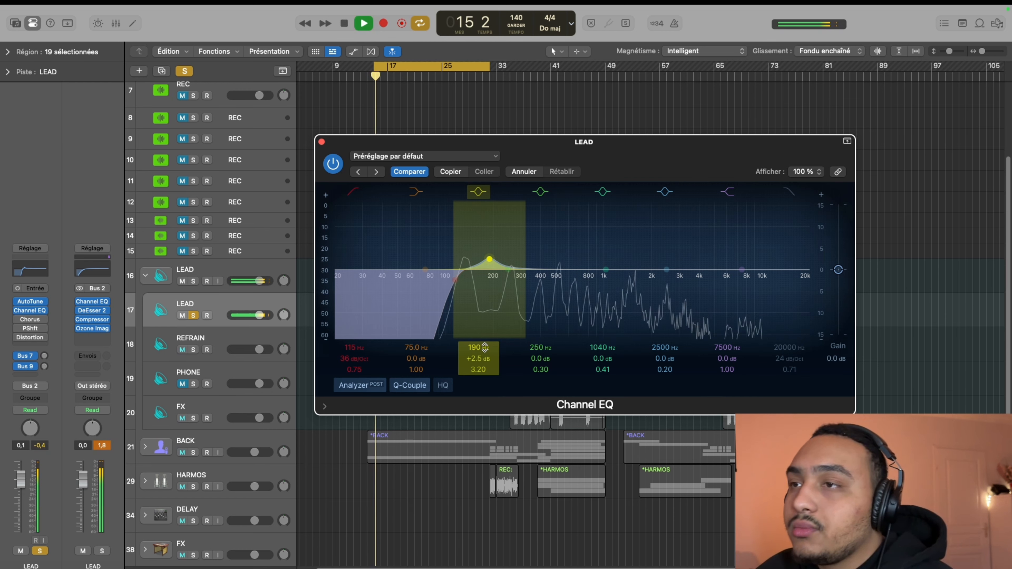
drag(486, 348, 486, 313)
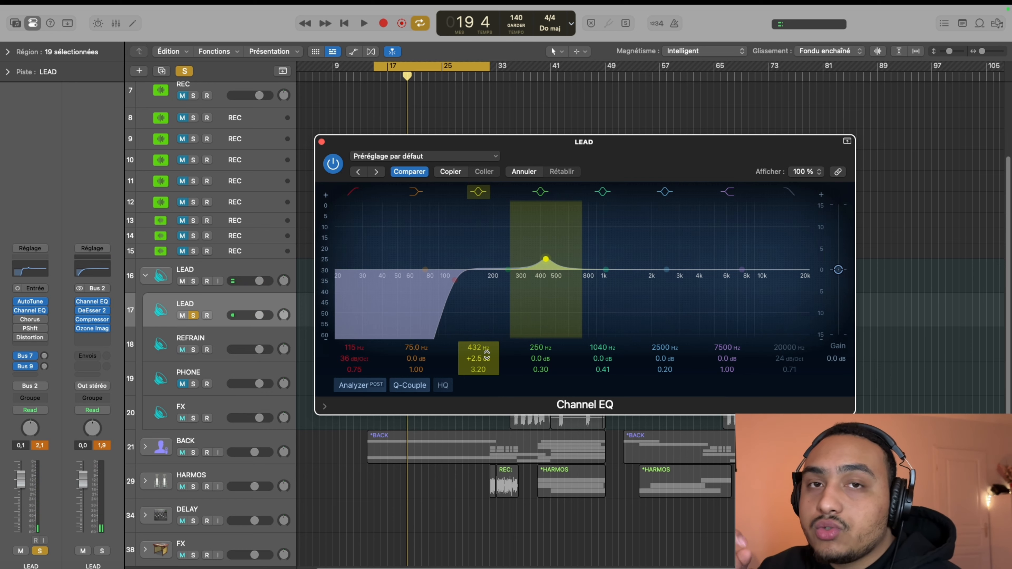
key(space)
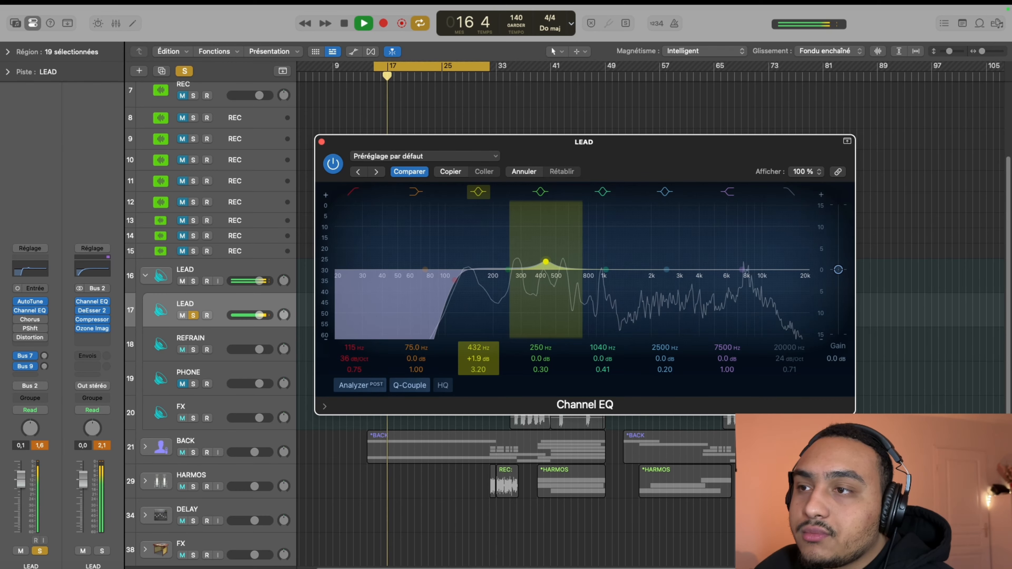
drag(479, 360, 480, 373)
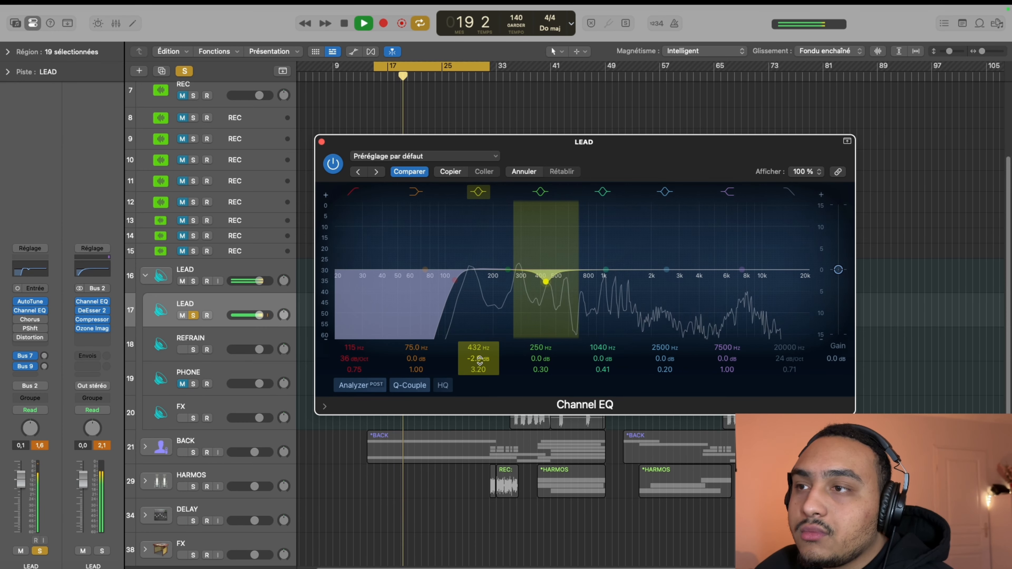
key(space)
Try a -3.6 dB cut at 132 Hz with a Q of 2.30 on the green bell band while listening
click(537, 350)
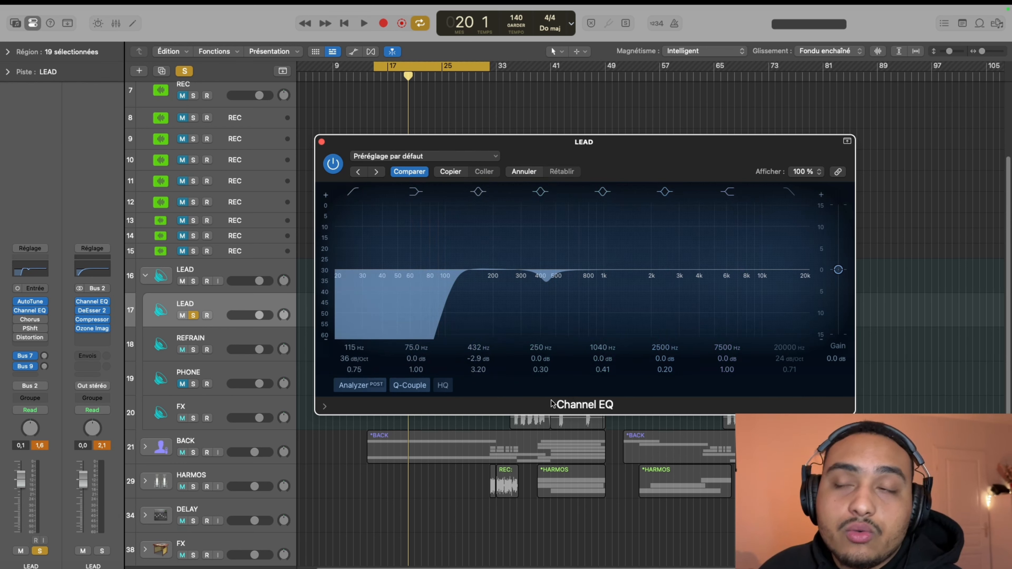
key(space)
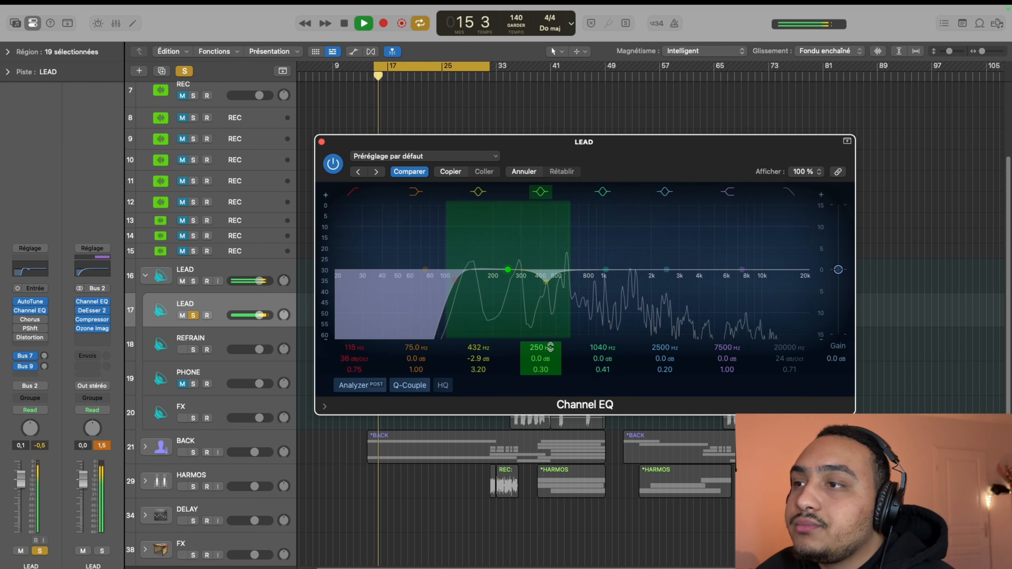
drag(542, 347, 540, 382)
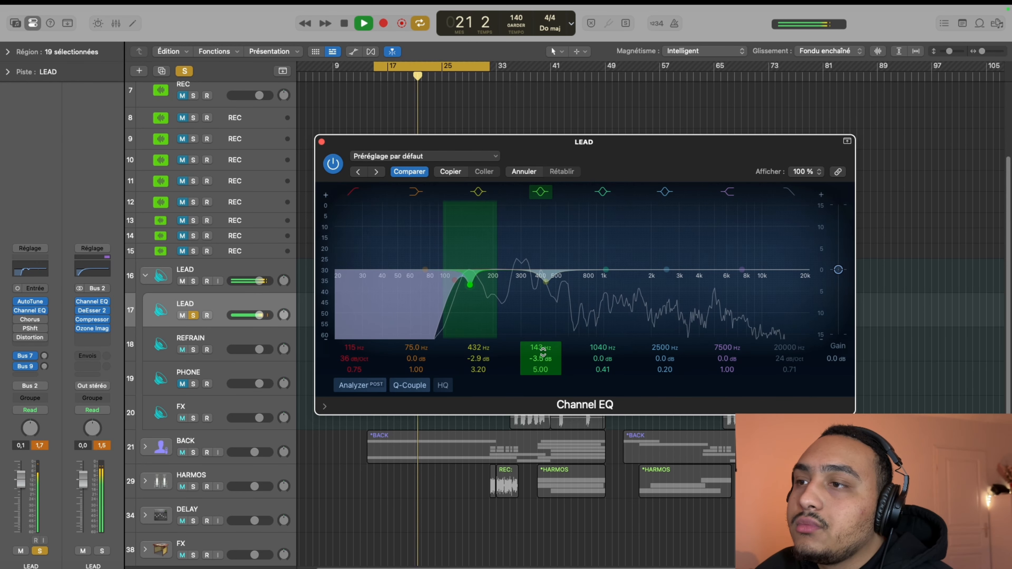
key(space)
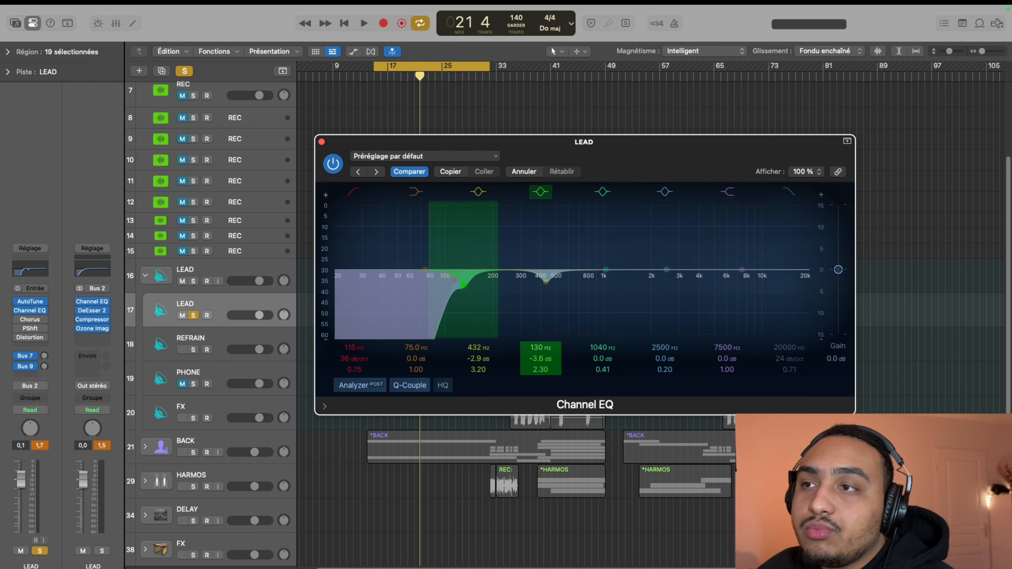
drag(463, 284, 479, 285)
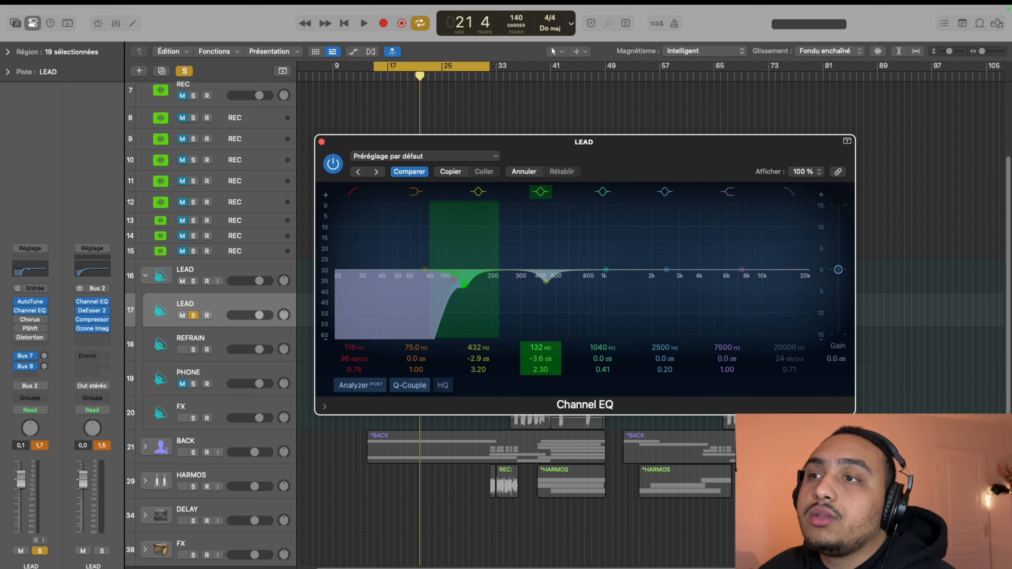
Move the green bell band to 995 Hz during playback, with a gain of -3.8 dB and a Q of 0.60
key(space)
drag(538, 349, 541, 304)
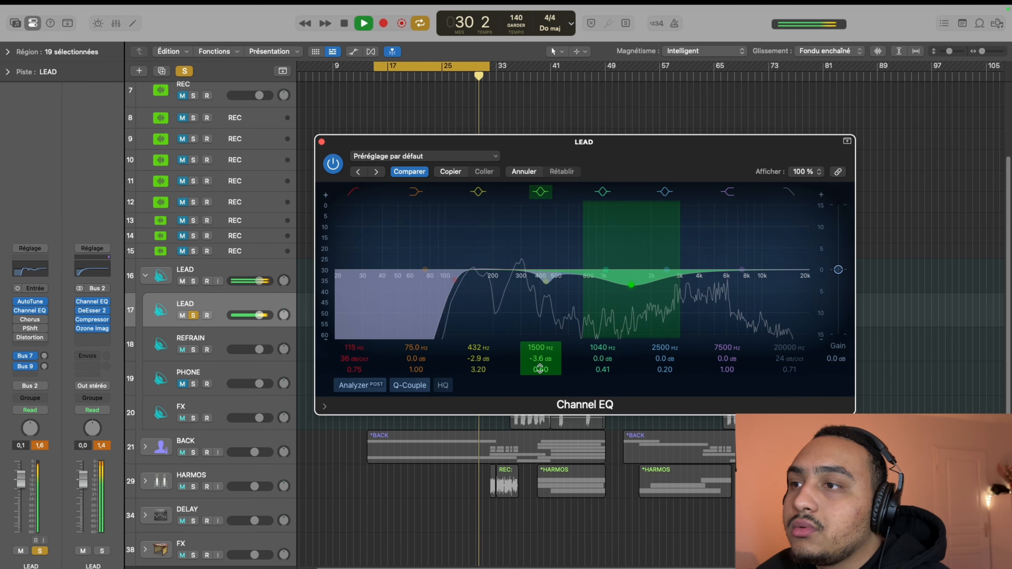
drag(538, 353, 540, 350)
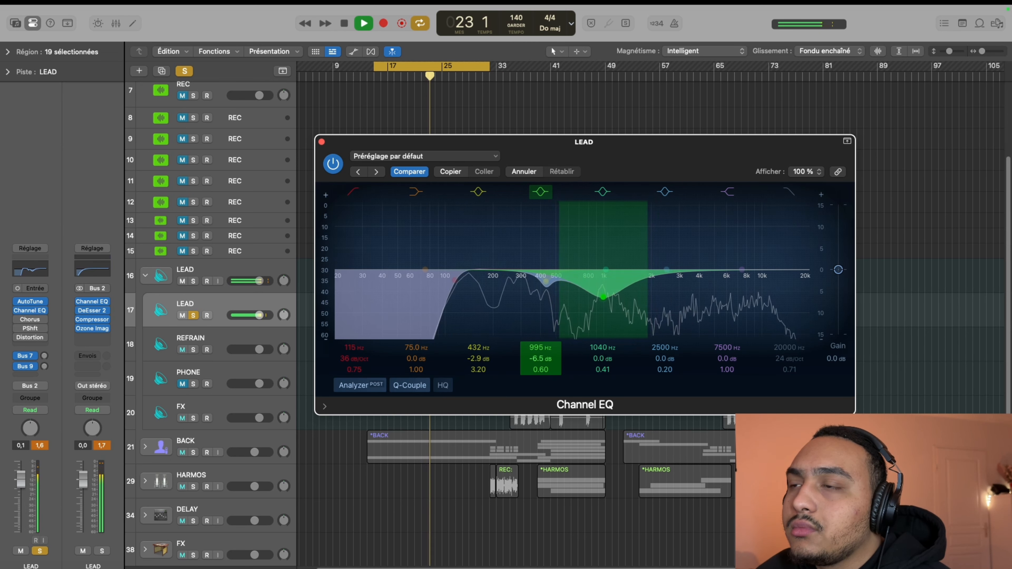
drag(541, 358, 541, 339)
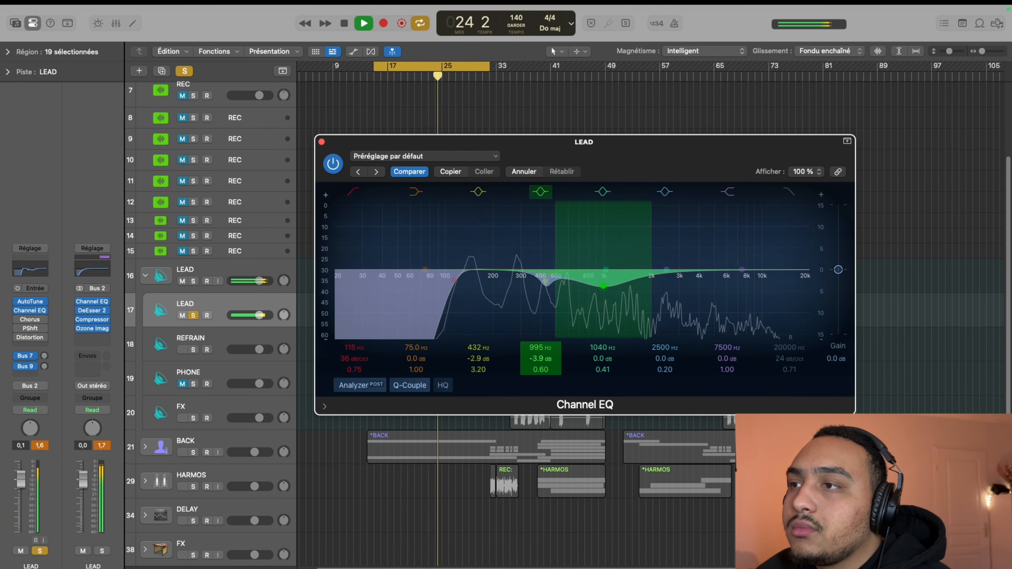
key(space)
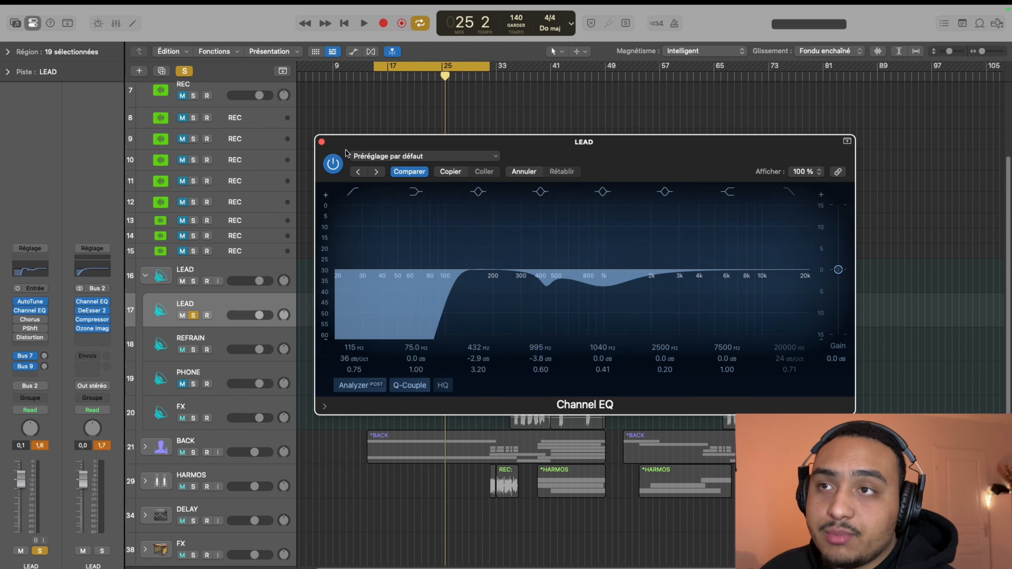
Play the LEAD vocal while repeatedly bypassing and re-enabling the Channel EQ to compare it with the unprocessed sound
key(space)
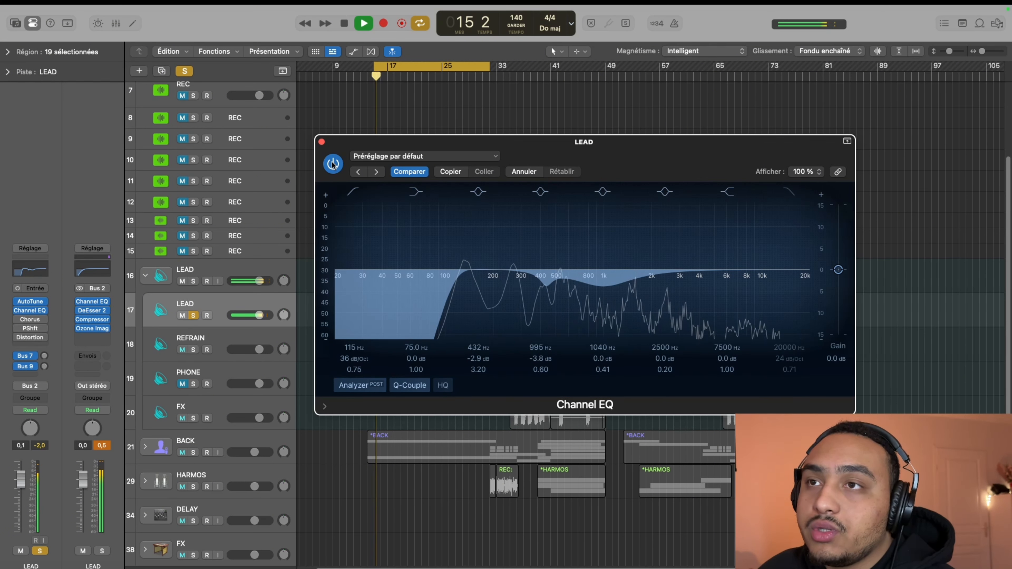
click(333, 163)
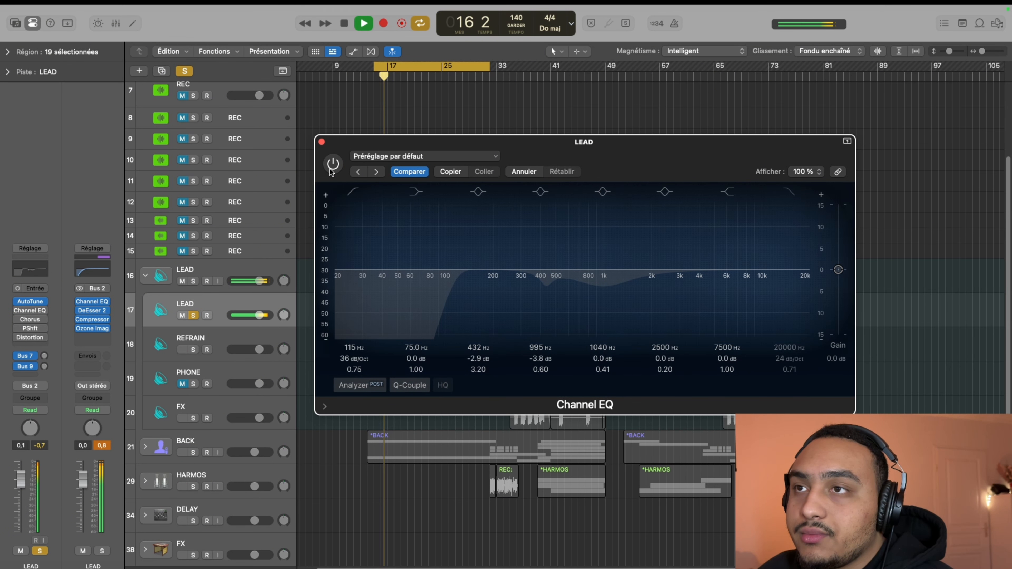
click(331, 169)
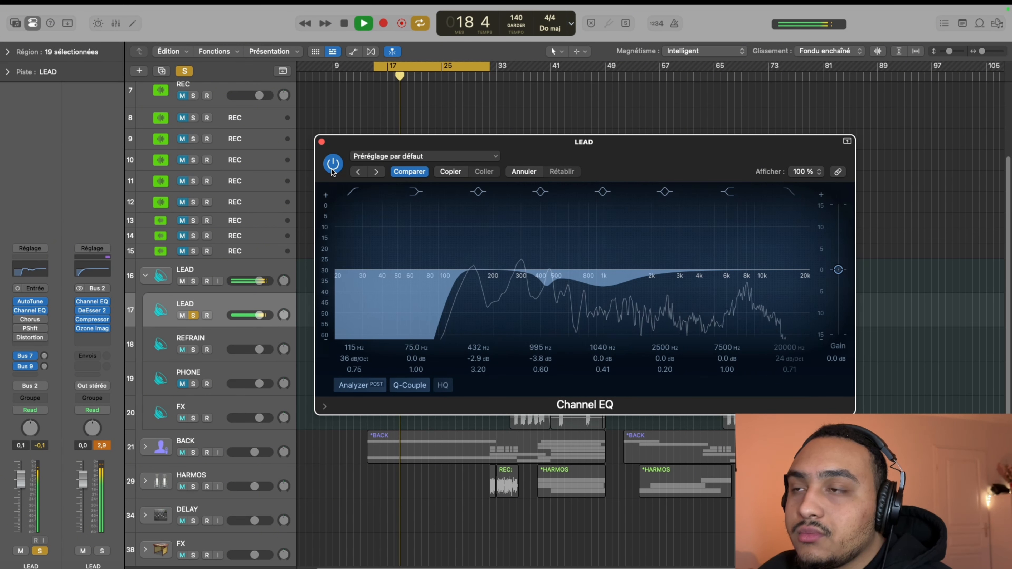
click(331, 169)
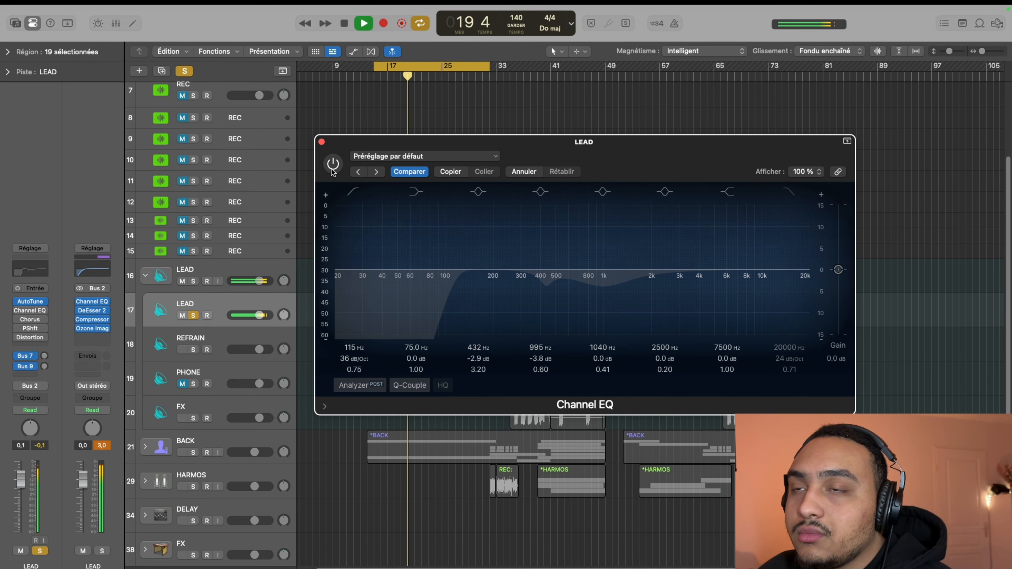
click(332, 170)
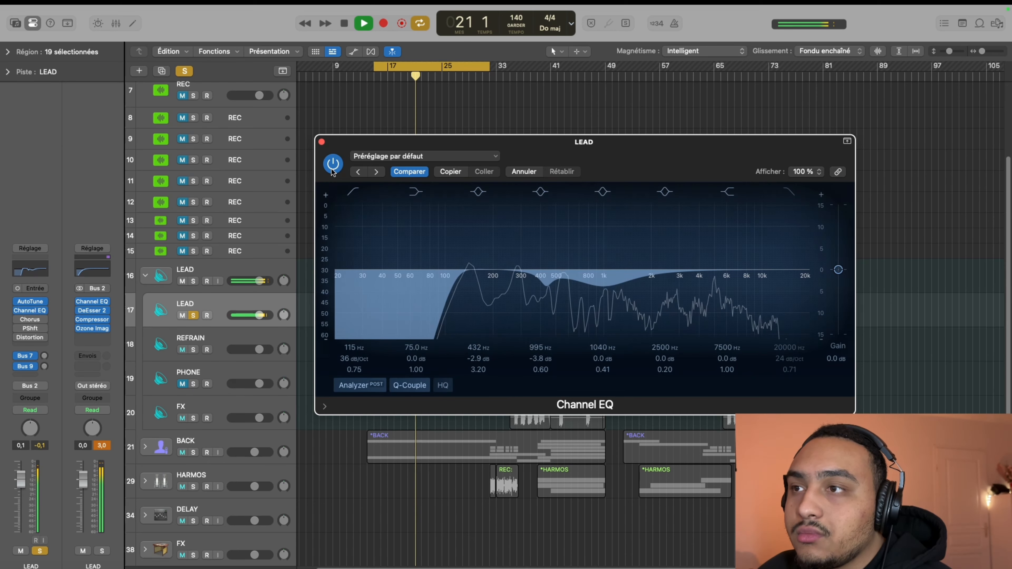
key(space)
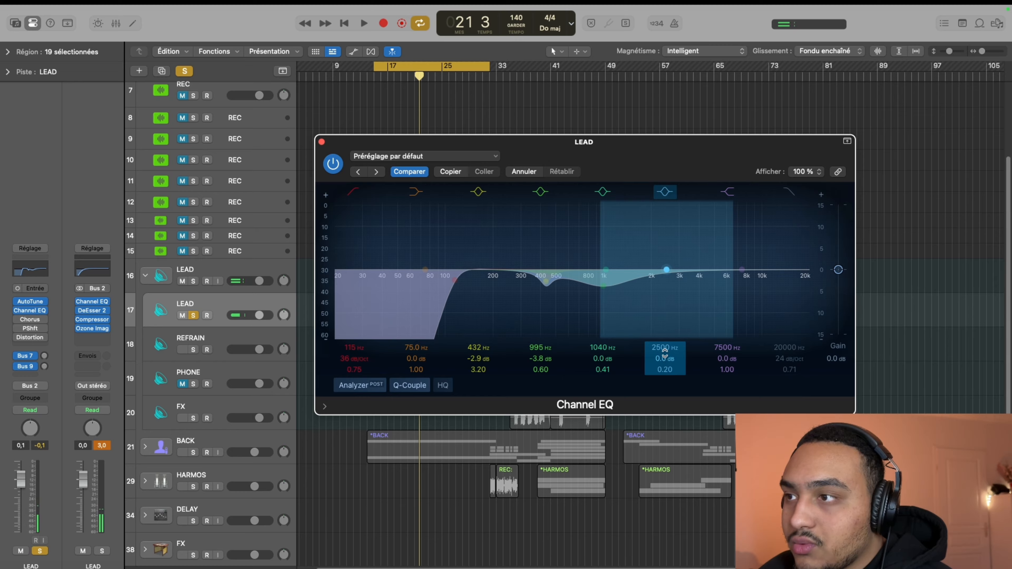
Sweep the blue bell band through the lows during playback, and set it to -2.7 dB at 298 Hz with a Q of 1.20
drag(665, 353, 671, 355)
key(space)
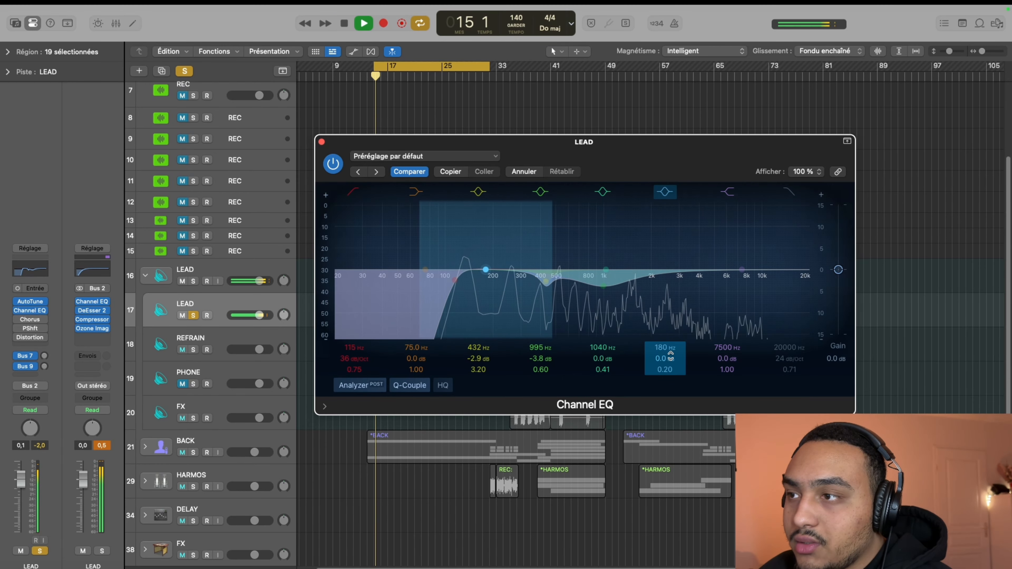
drag(485, 269, 464, 279)
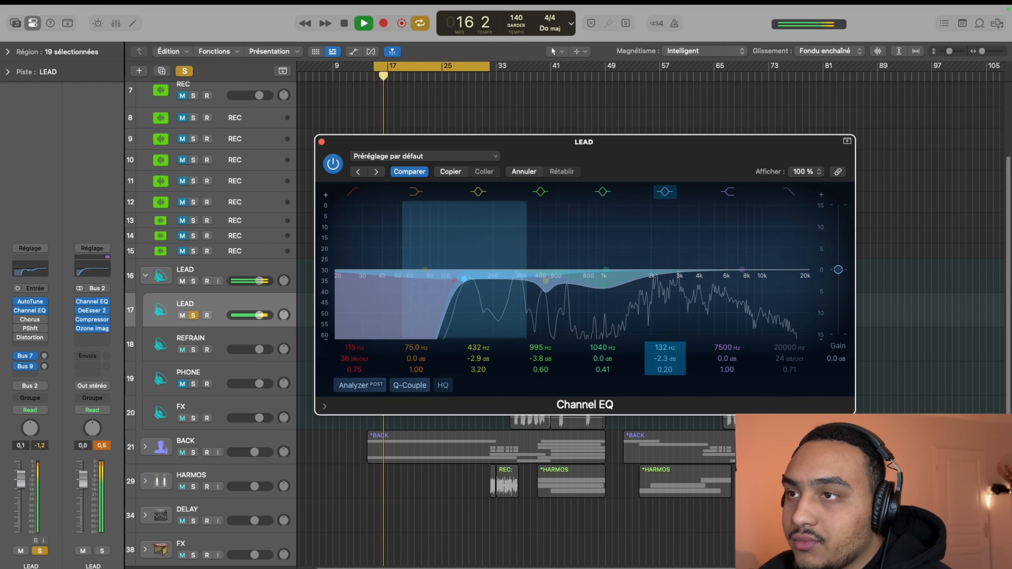
mouse_move(665, 348)
mouse_down()
mouse_move(665, 358)
mouse_move(665, 339)
mouse_move(663, 361)
mouse_up()
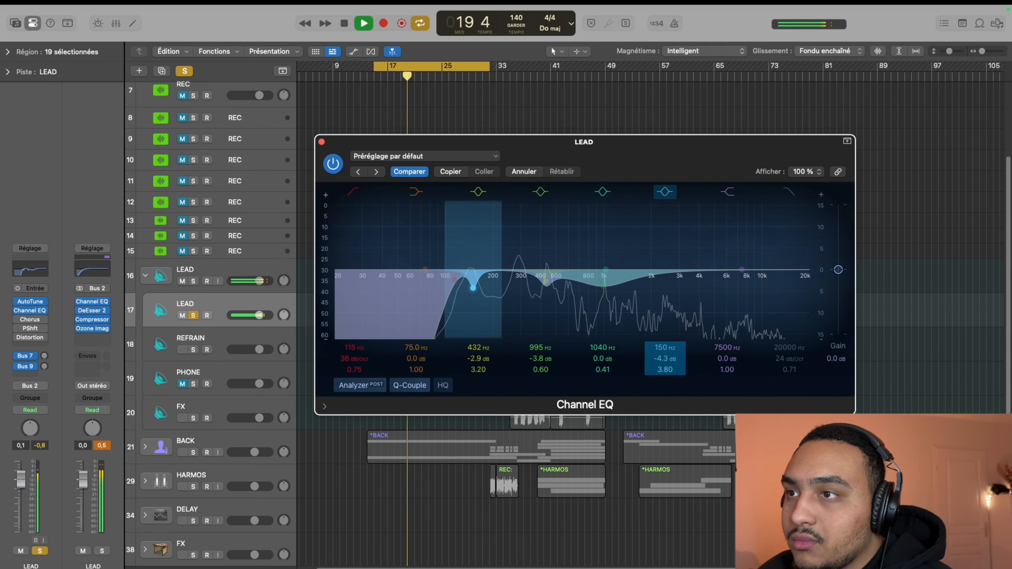
drag(664, 369, 665, 329)
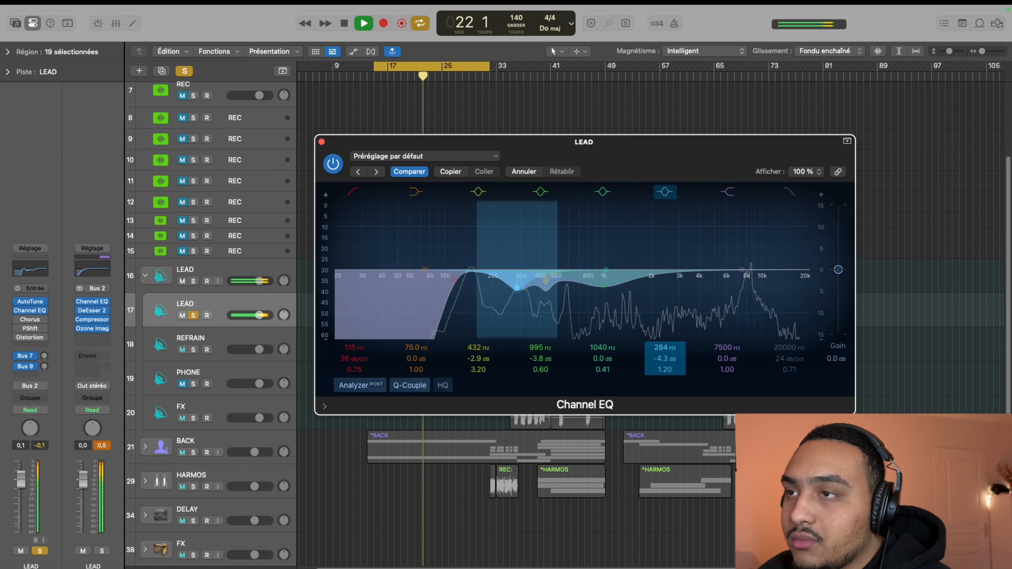
mouse_move(664, 347)
mouse_down()
mouse_move(665, 367)
mouse_move(665, 339)
mouse_move(671, 353)
mouse_up()
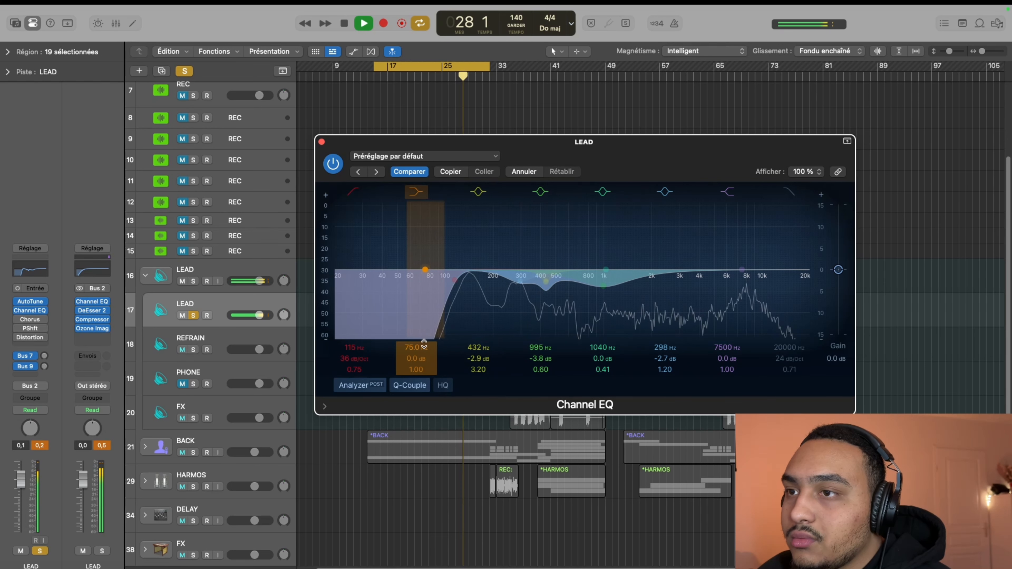
Set the orange low shelf band to -3.7 dB at 161 Hz with a Q of 1.00, and stop playback
drag(425, 345, 424, 371)
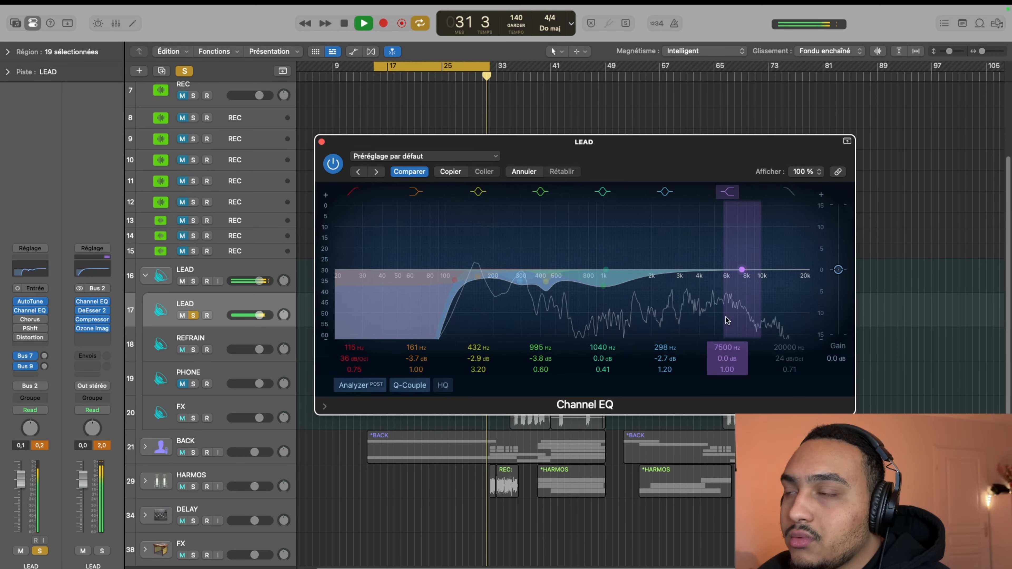
key(space)
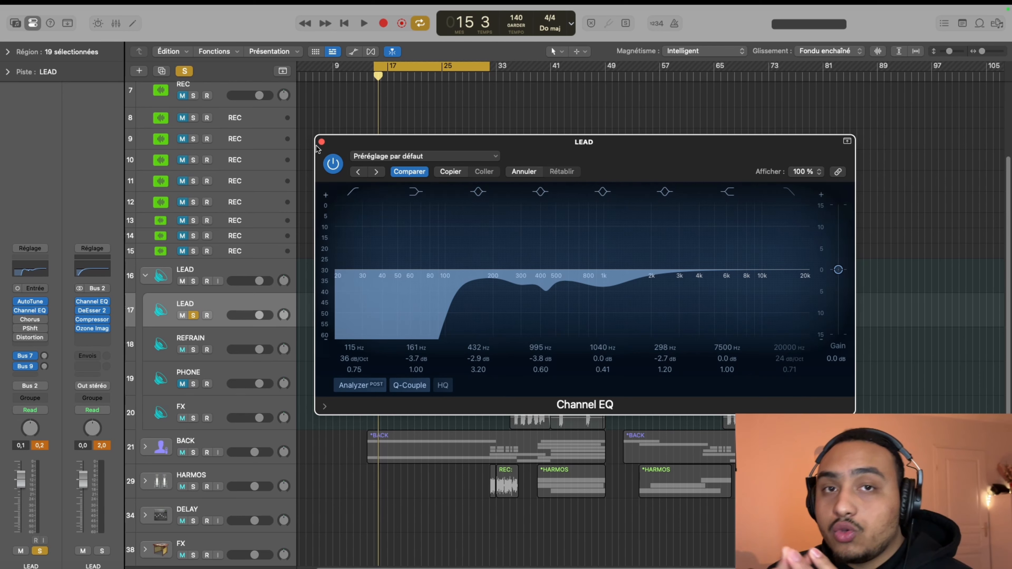
Play the LEAD vocal while bypassing and re-enabling the Channel EQ twice to compare the processed and unprocessed sound
key(space)
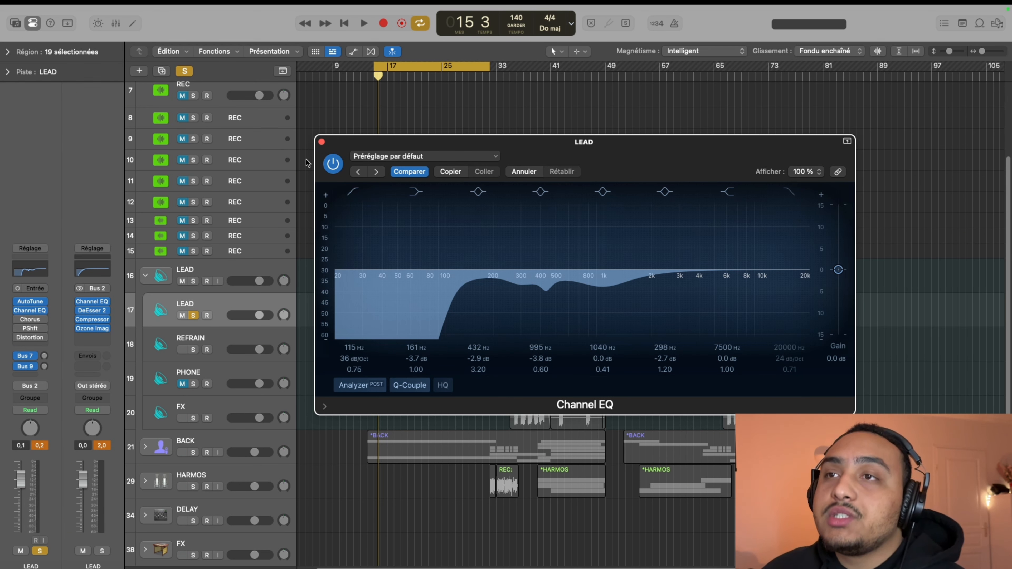
click(333, 163)
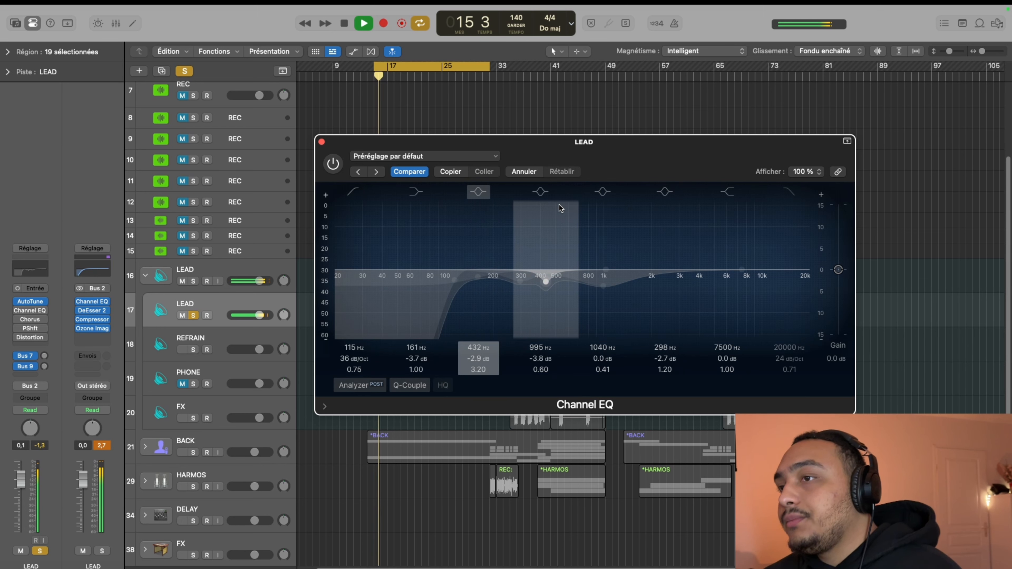
click(332, 163)
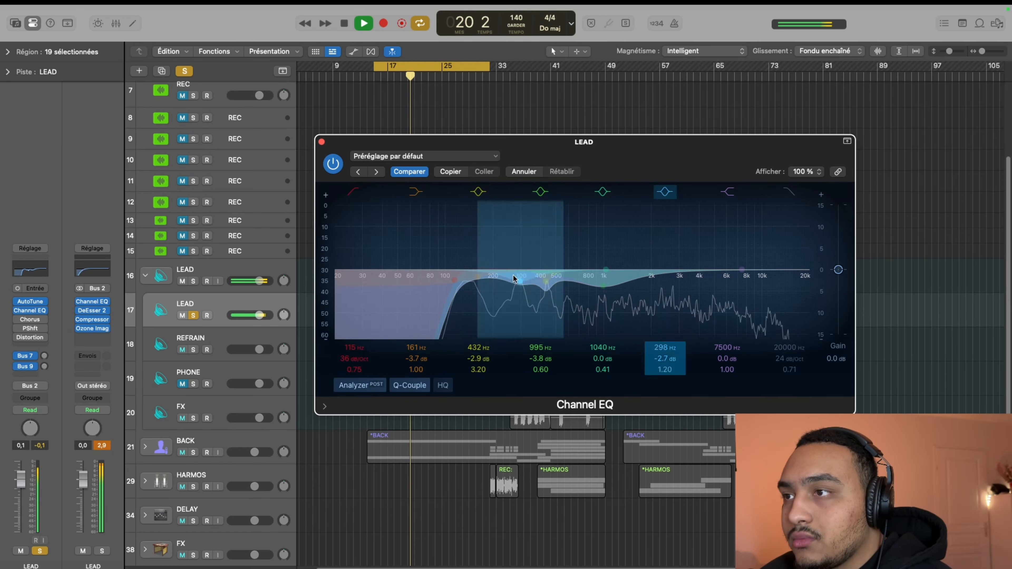
click(329, 168)
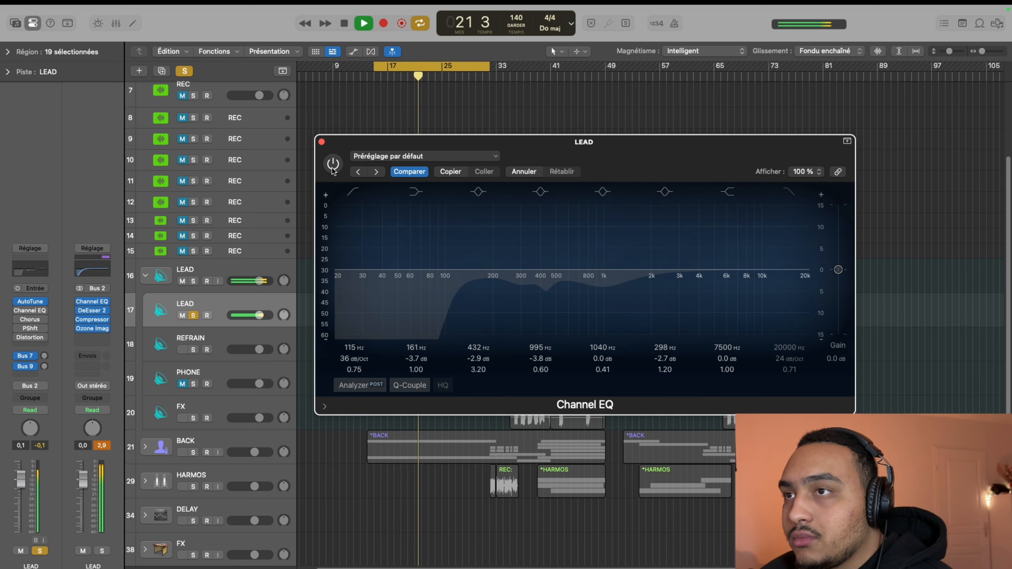
click(333, 164)
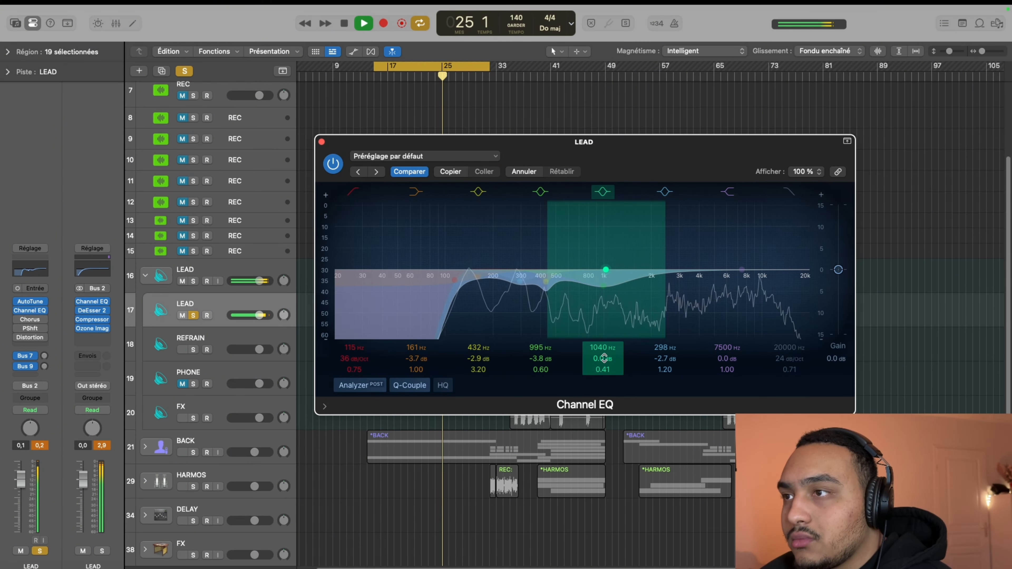
Set the teal bell band to -2.5 dB at 3280 Hz with a Q of 0.41 during playback, and stop the playback
drag(604, 348, 605, 320)
drag(605, 361, 605, 372)
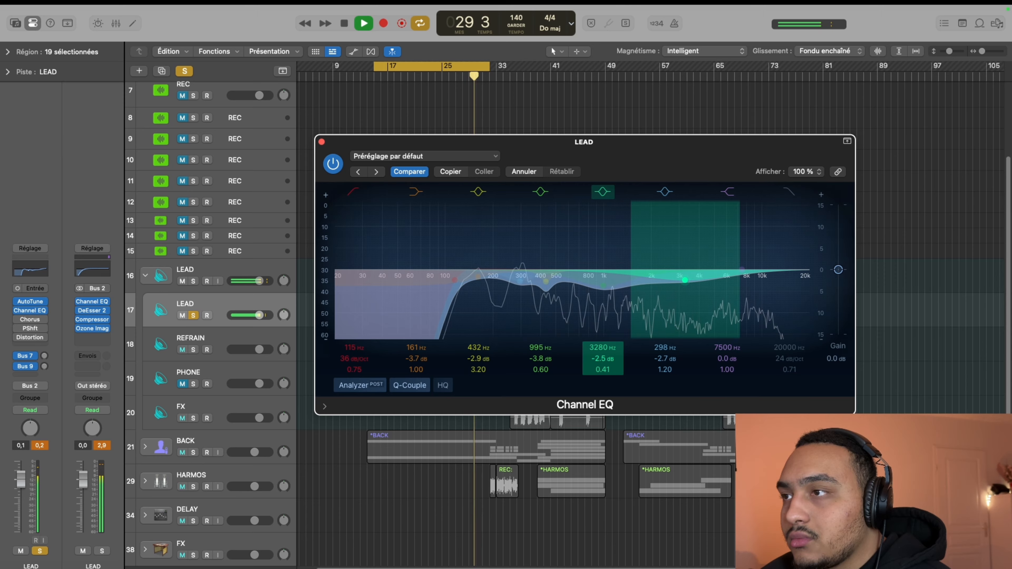
key(space)
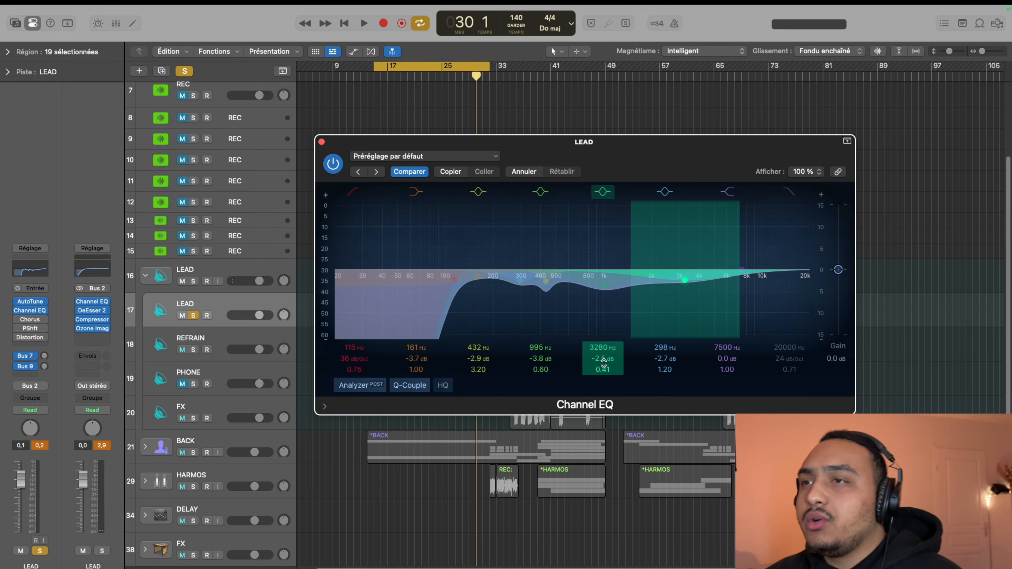
Close the Channel EQ and insert the Antelope Audio VEQ-MG4+ equalizer below it on the LEAD track
click(322, 141)
click(34, 319)
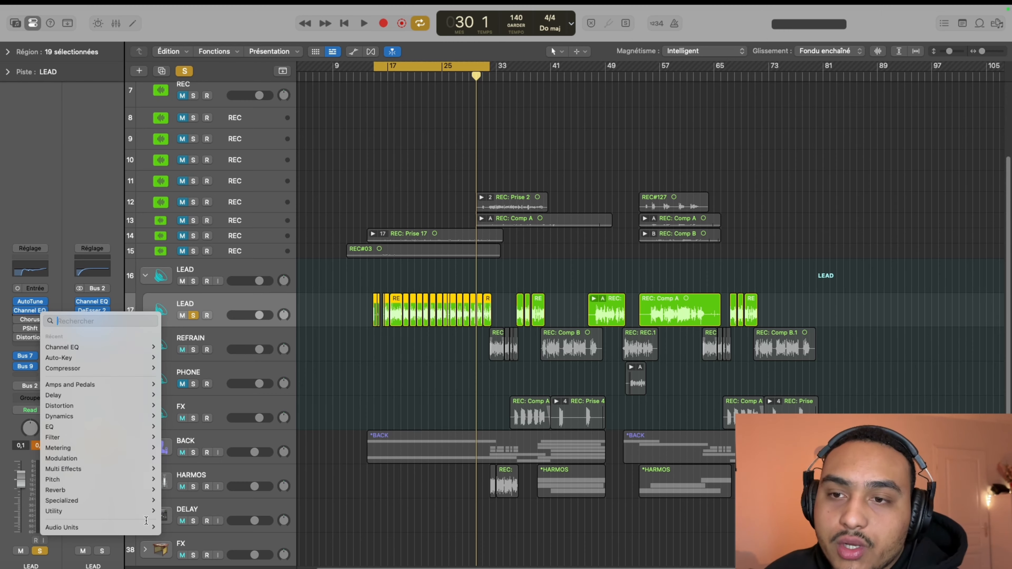
mouse_move(100, 527)
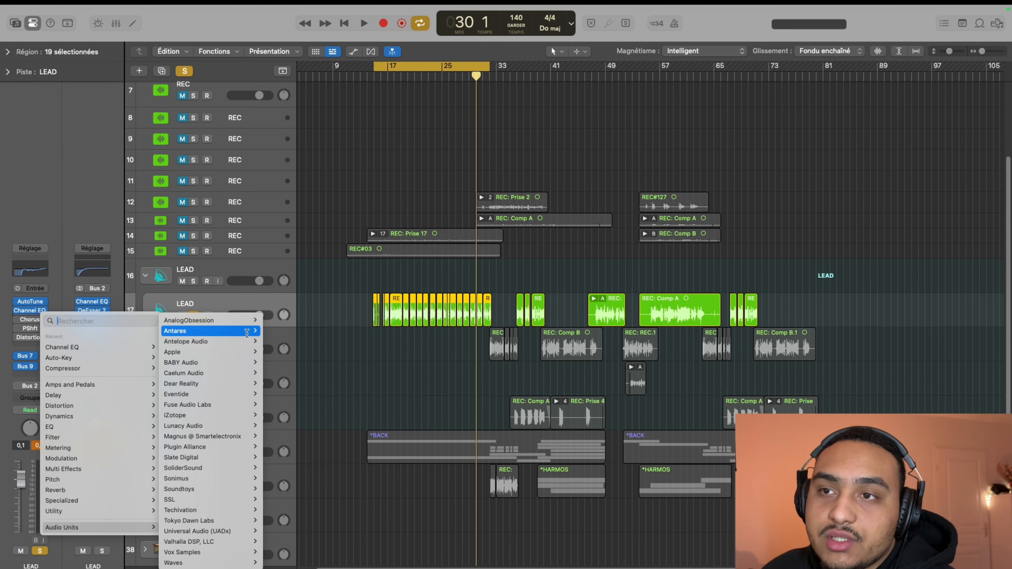
click(287, 340)
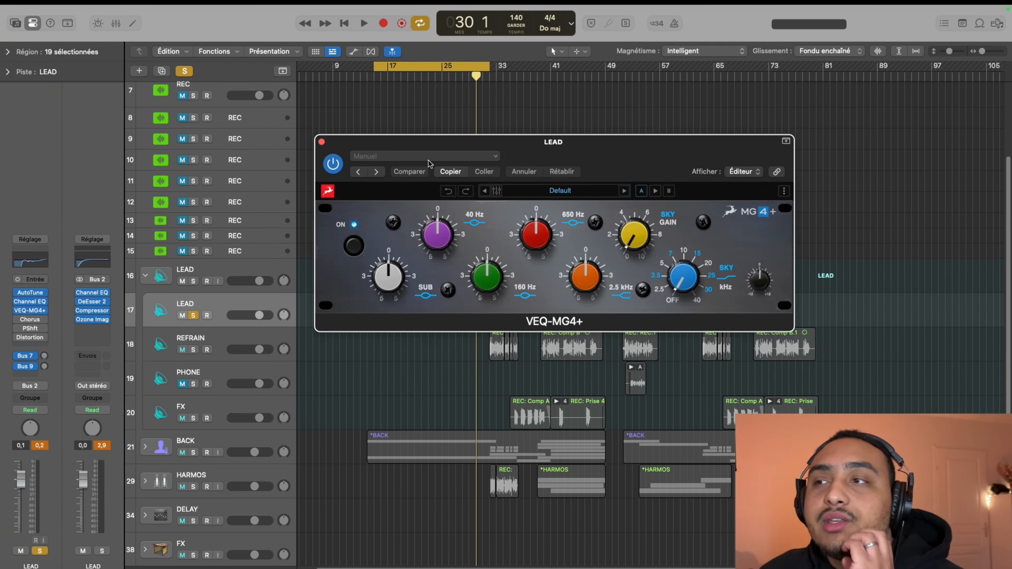
drag(576, 150, 555, 163)
Set VEQ-MG4+ during playback with a slight 40 Hz cut, a slight 2.5 kHz boost and Sky at 3.5 kHz with gain just below 2
key(space)
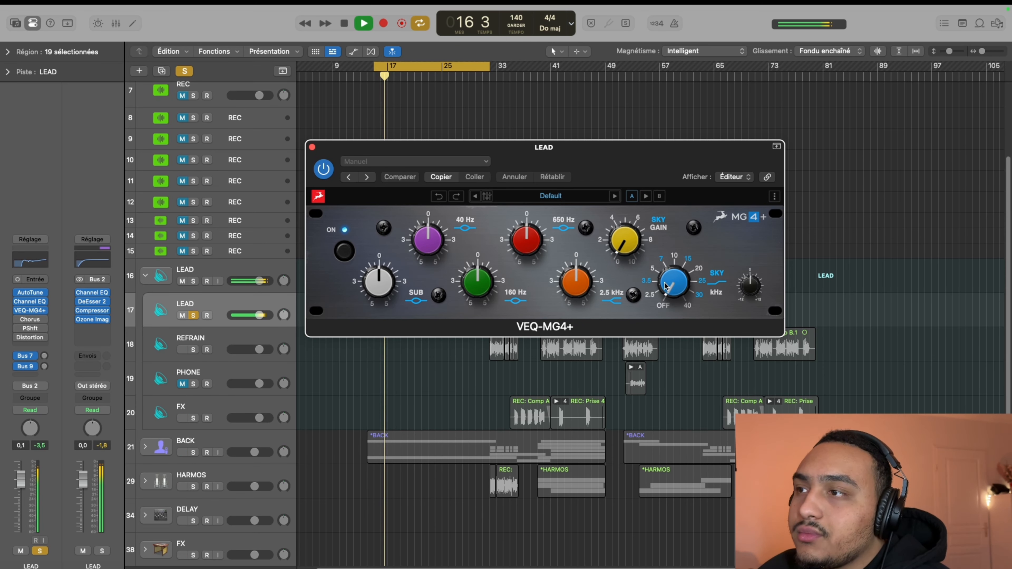
drag(662, 273, 660, 264)
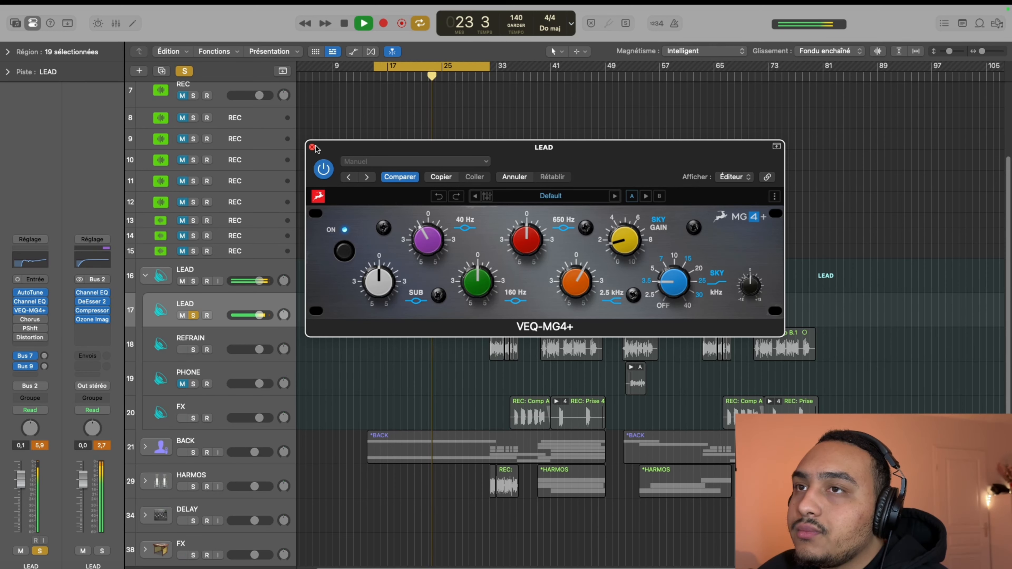
key(space)
Close the VEQ-MG4+ window and insert T-De-Esser 2 after it on the LEAD track
key(super+w)
click(44, 318)
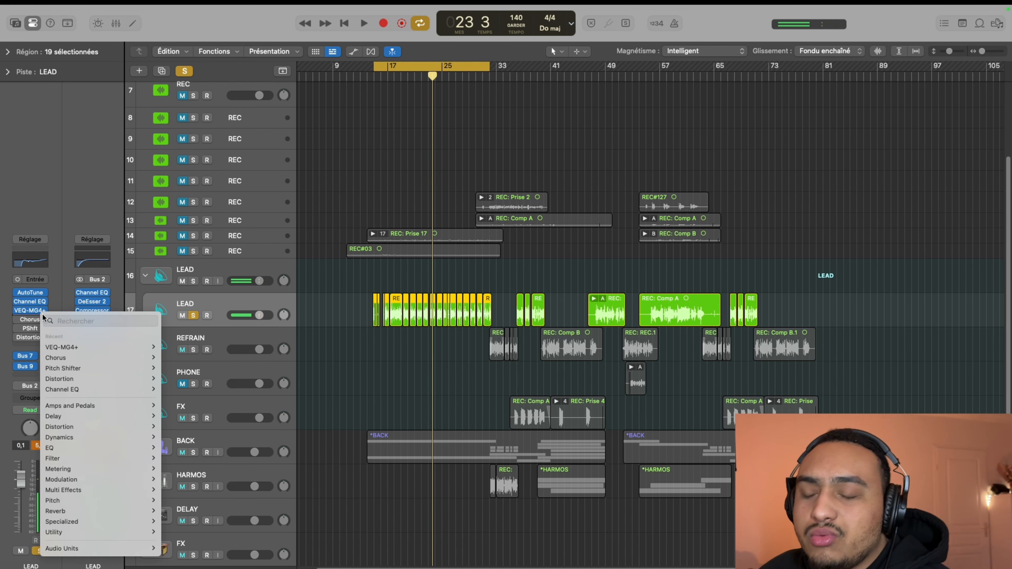
text(t)
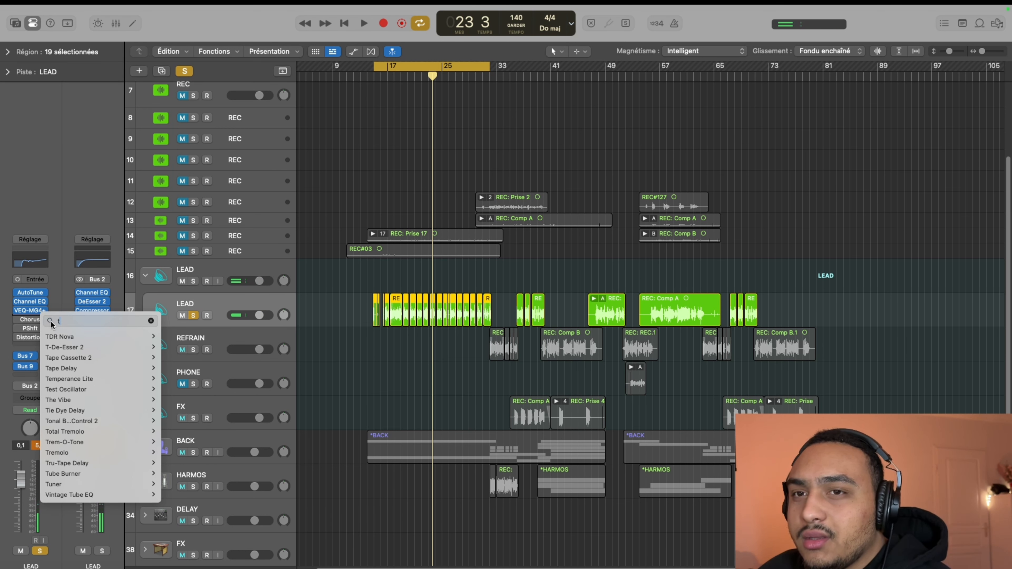
click(64, 347)
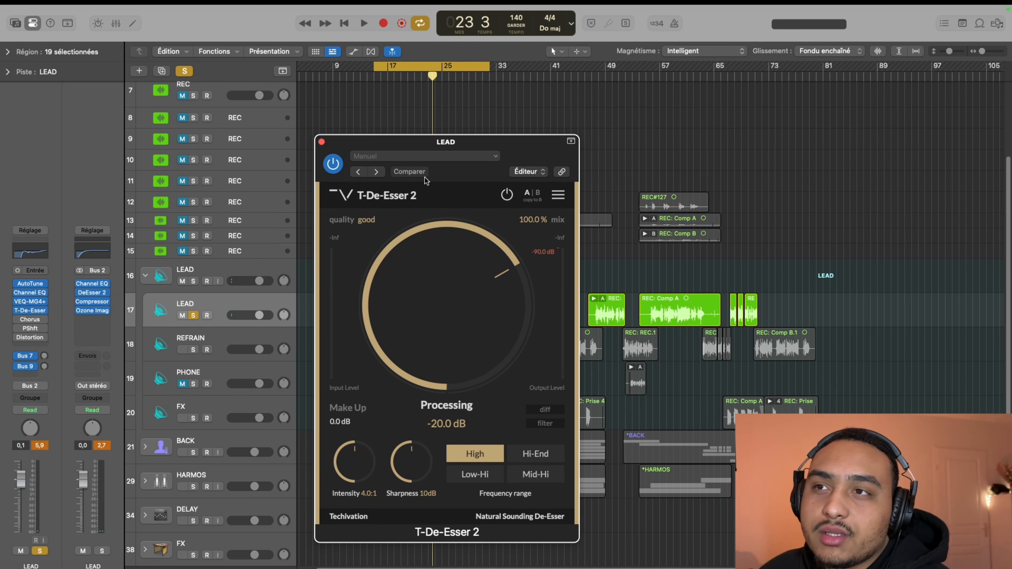
Play the LEAD vocal and set the T-De-Esser 2 processing quality to great
key(space)
click(321, 142)
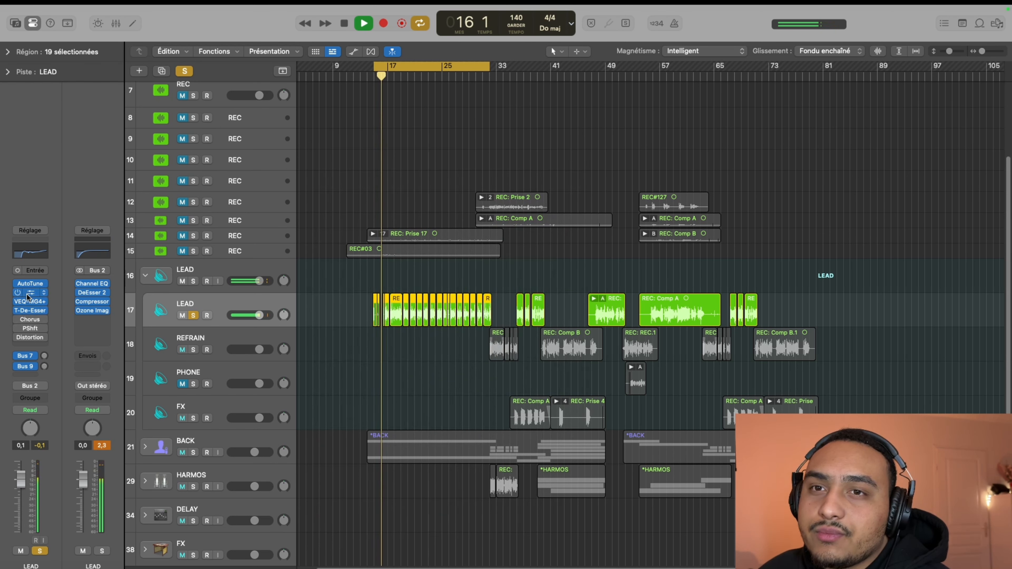
click(30, 311)
click(361, 220)
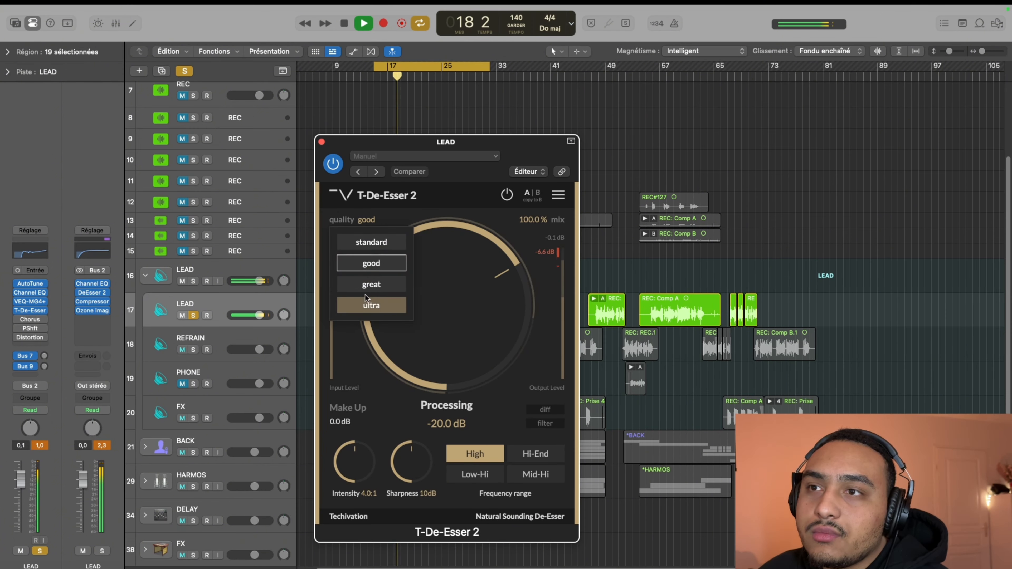
click(367, 285)
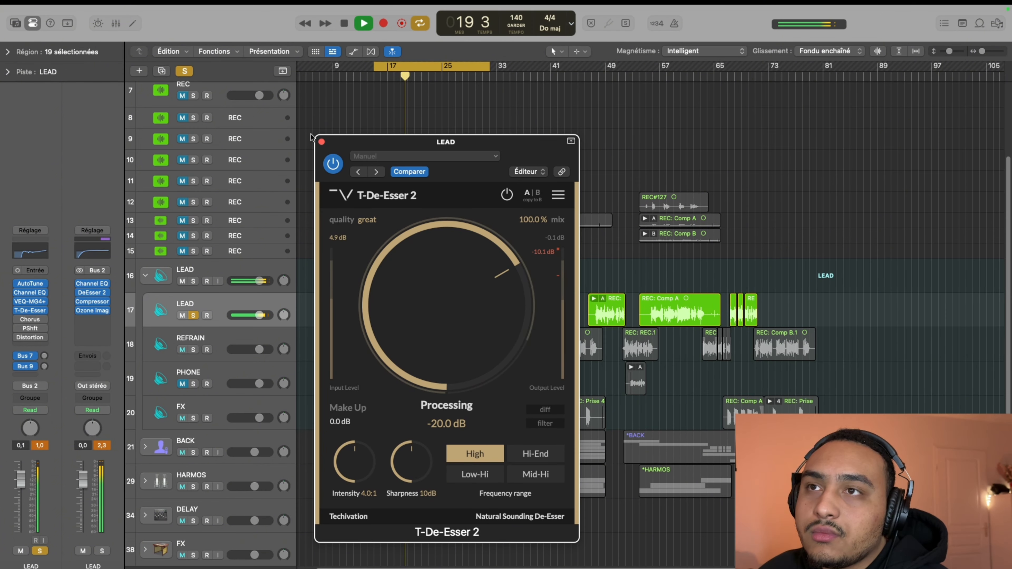
Readjust VEQ-MG4+ during playback to a slight 2.5 kHz cut and Sky at 7 kHz with gain just below 2, and stop playback
click(321, 141)
click(29, 302)
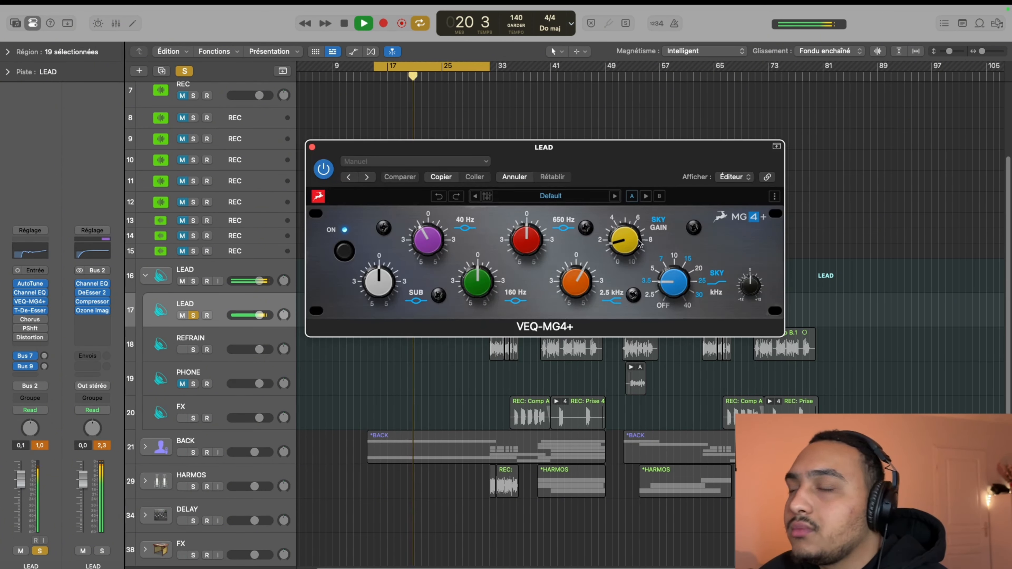
drag(639, 244, 631, 256)
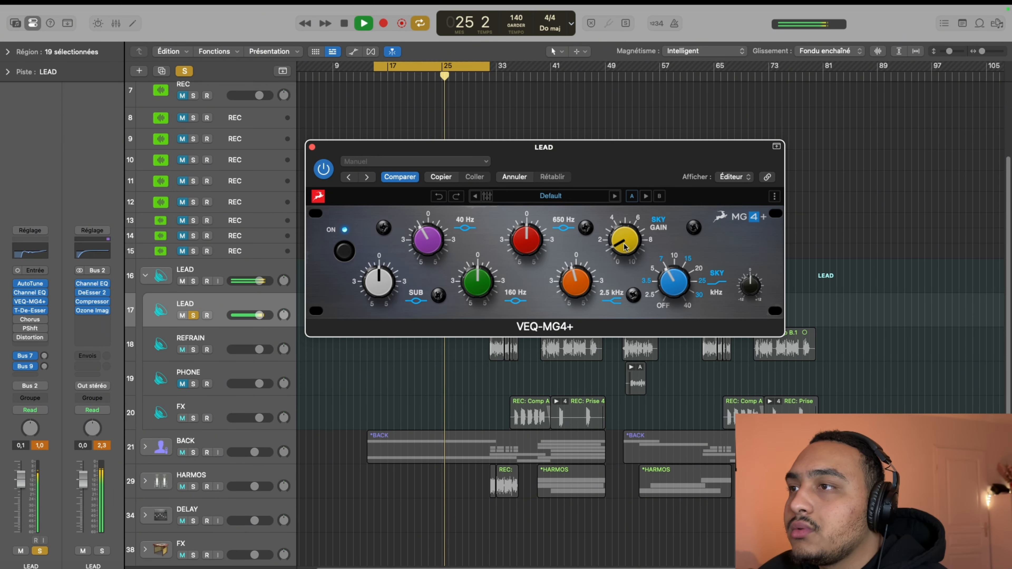
drag(624, 244, 622, 240)
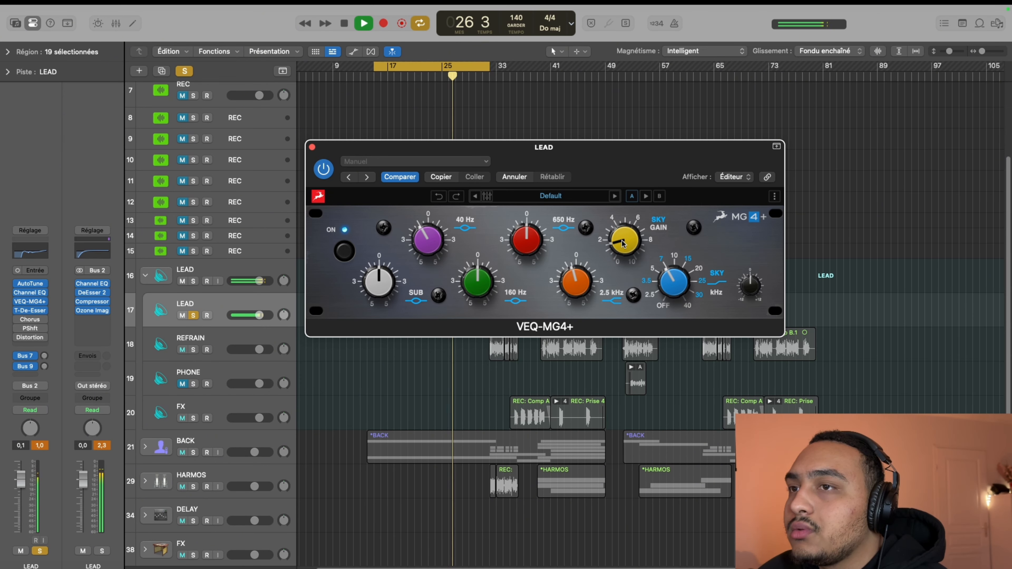
key(space)
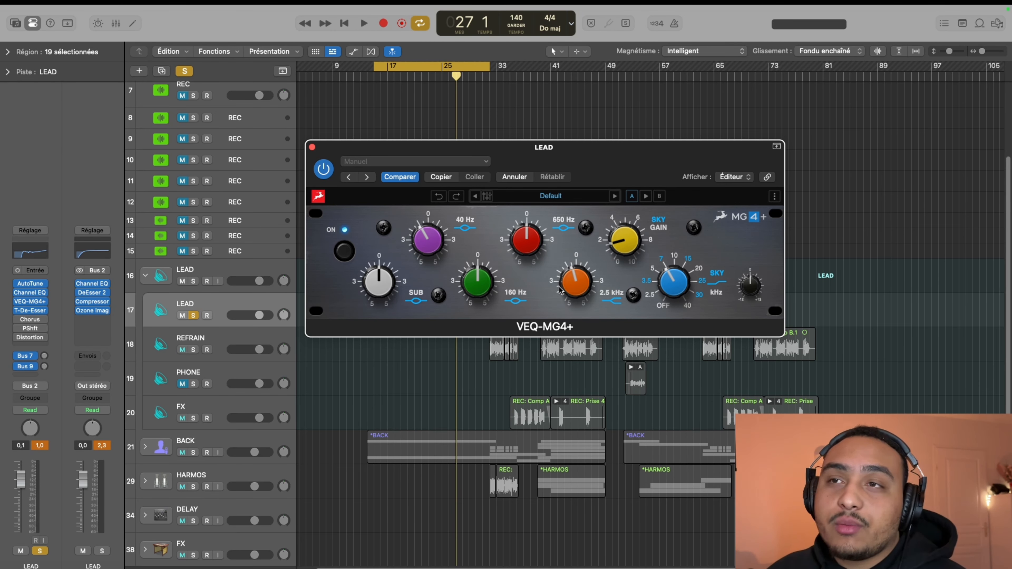
Bypass Channel EQ, VEQ-MG4+ and T-De-Esser 2 on the LEAD track, and listen to the vocal without them
click(321, 169)
click(312, 147)
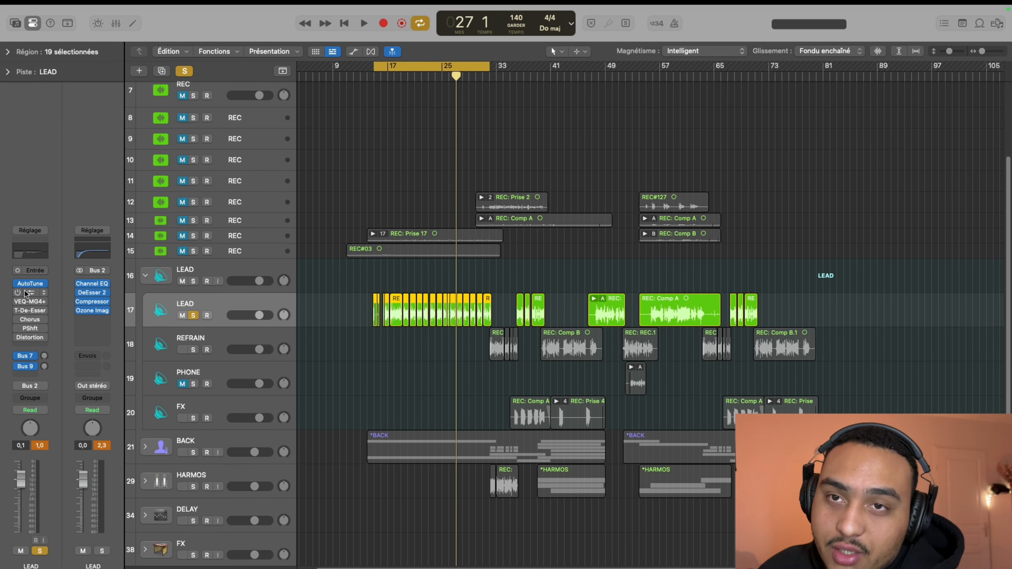
key(space)
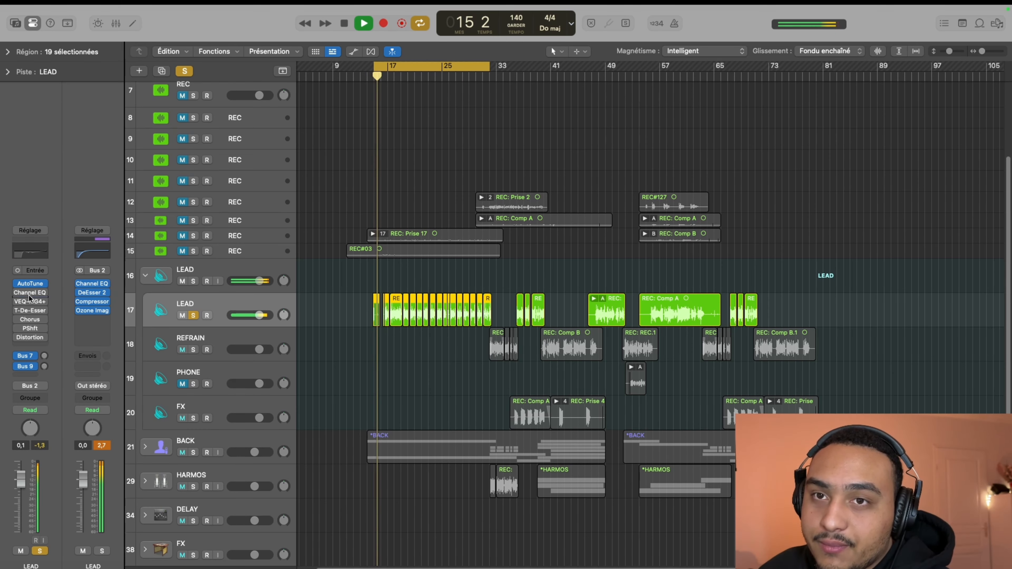
click(29, 293)
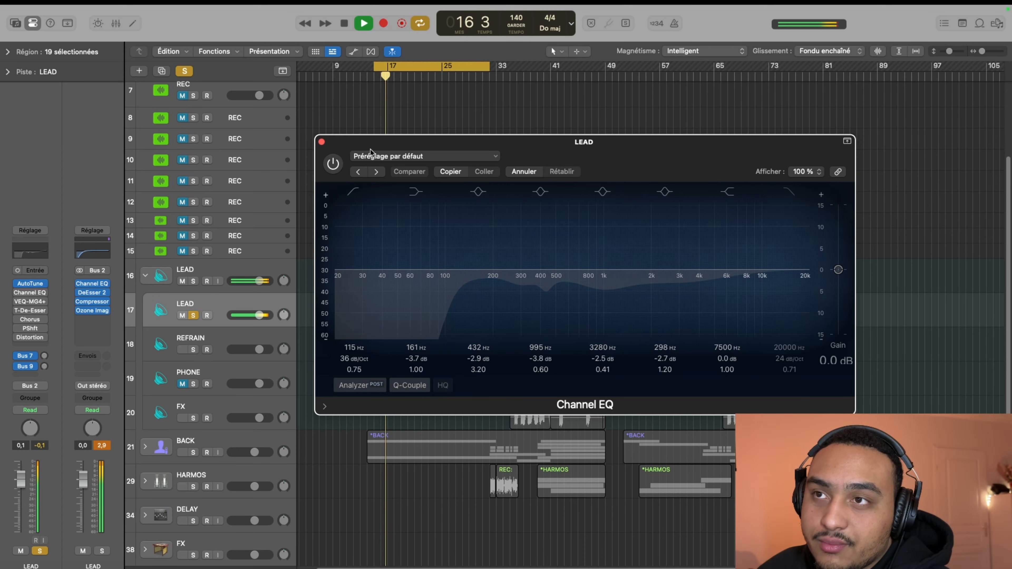
key(space)
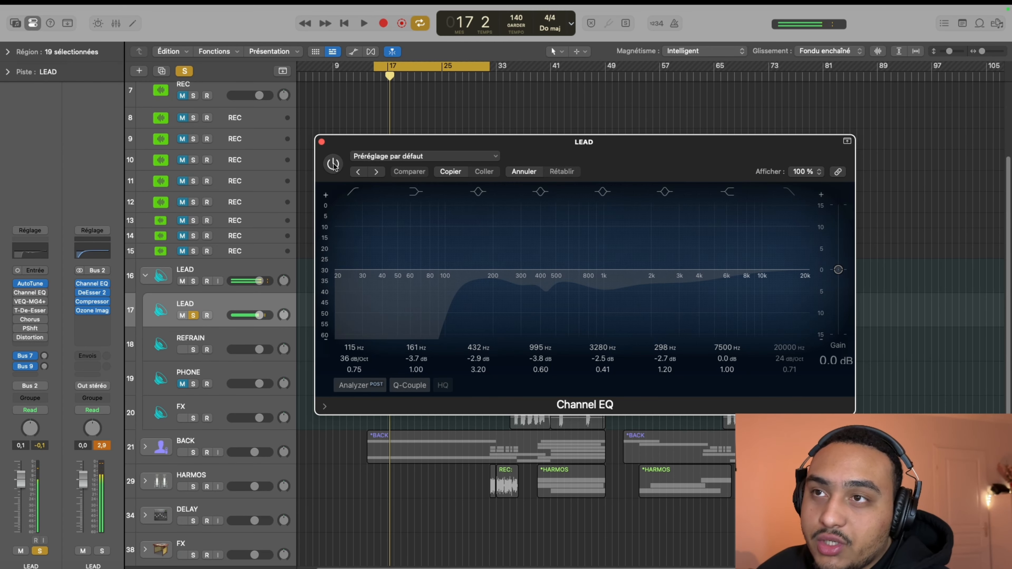
Re-enable the Channel EQ and replay the vocal while switching it off and on to hear its effect alone
click(333, 163)
key(space)
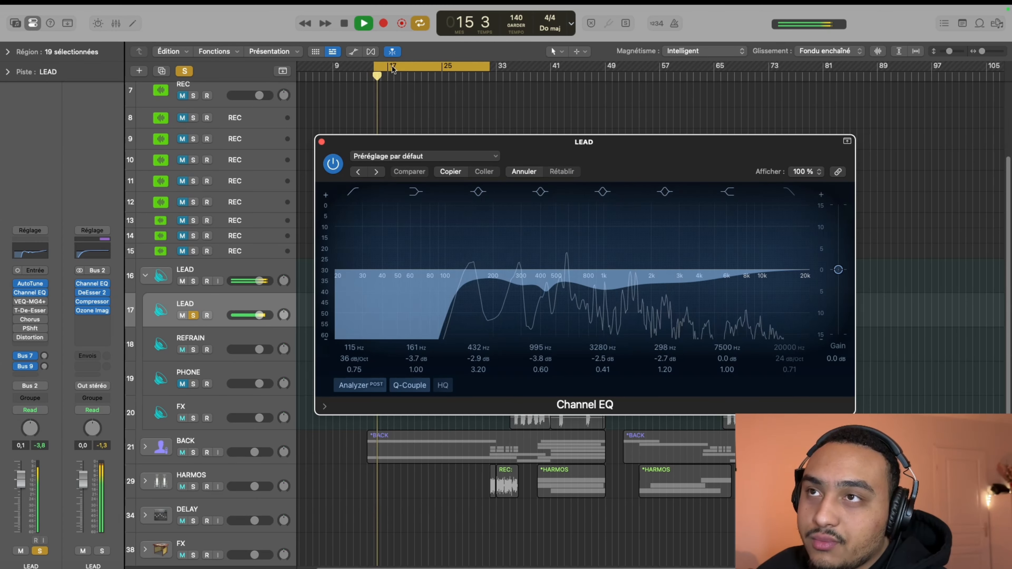
click(331, 165)
click(331, 165)
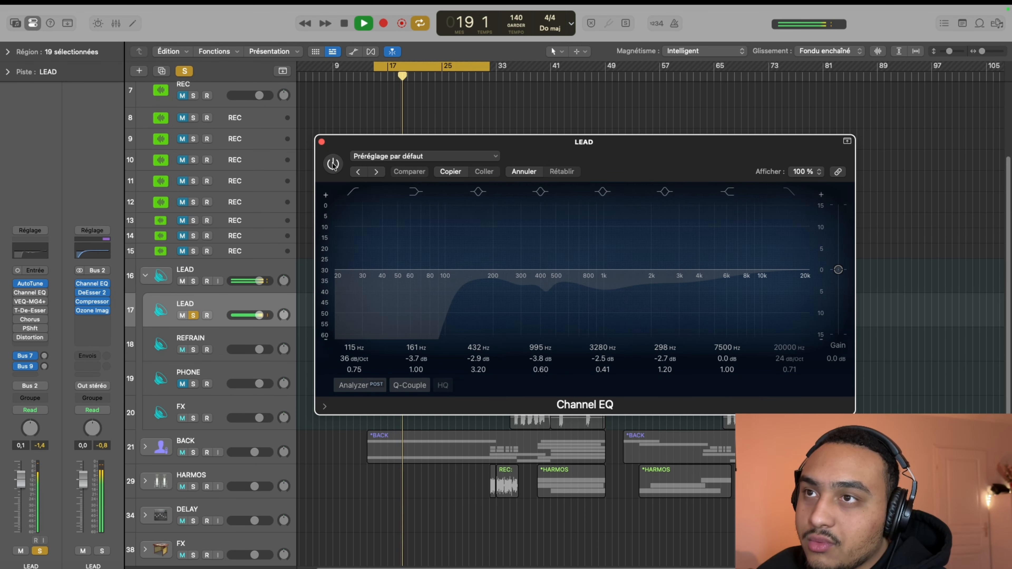
click(330, 165)
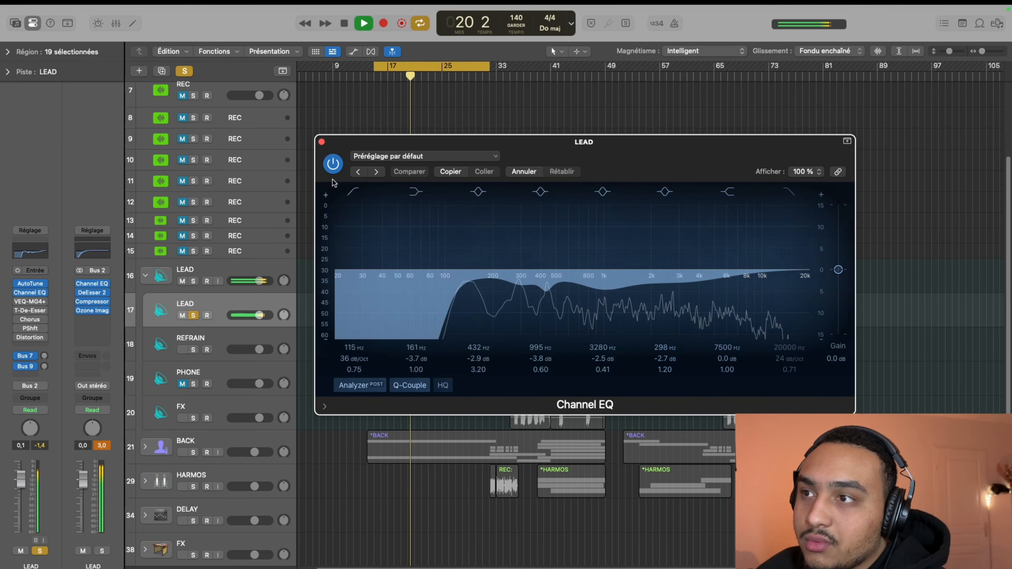
key(space)
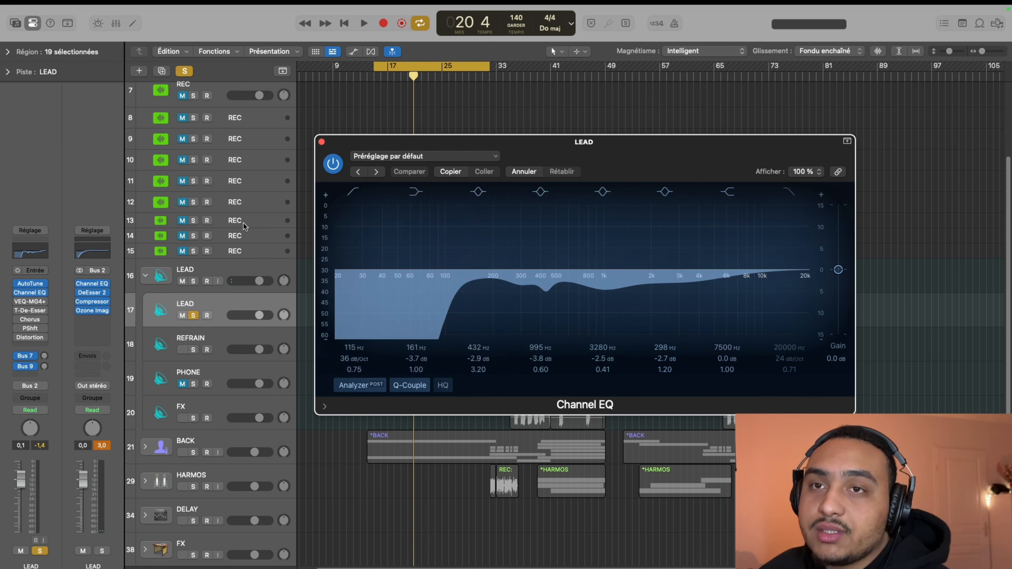
Re-enable VEQ-MG4+ on the LEAD track and replay the vocal while switching it off and on to hear its effect
click(17, 301)
click(30, 301)
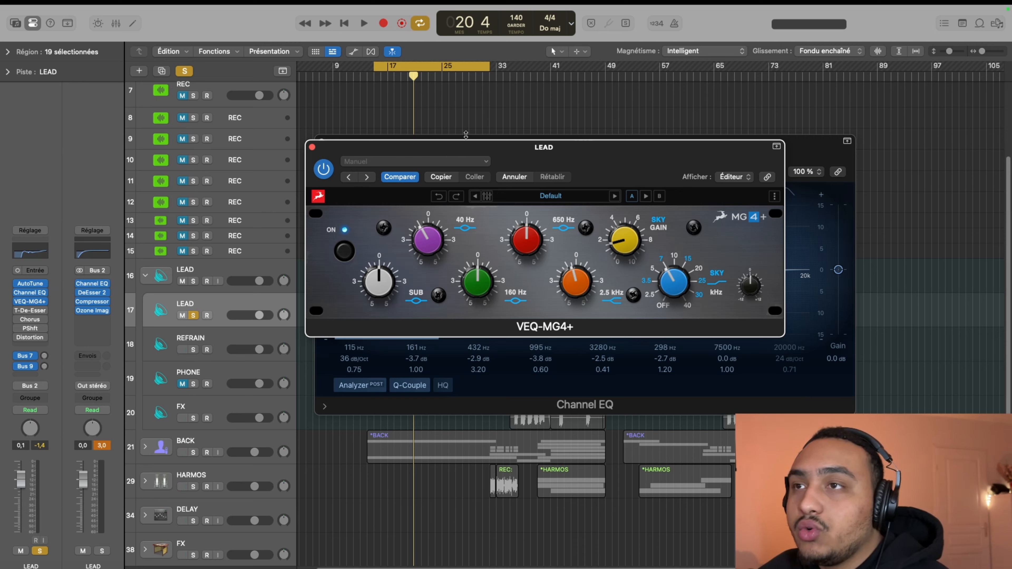
drag(477, 143, 501, 177)
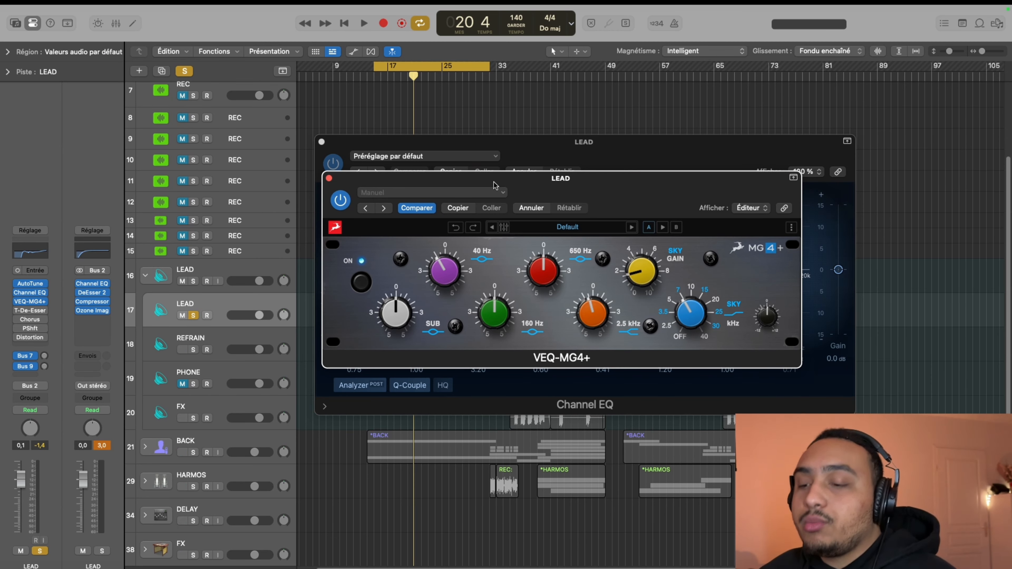
key(space)
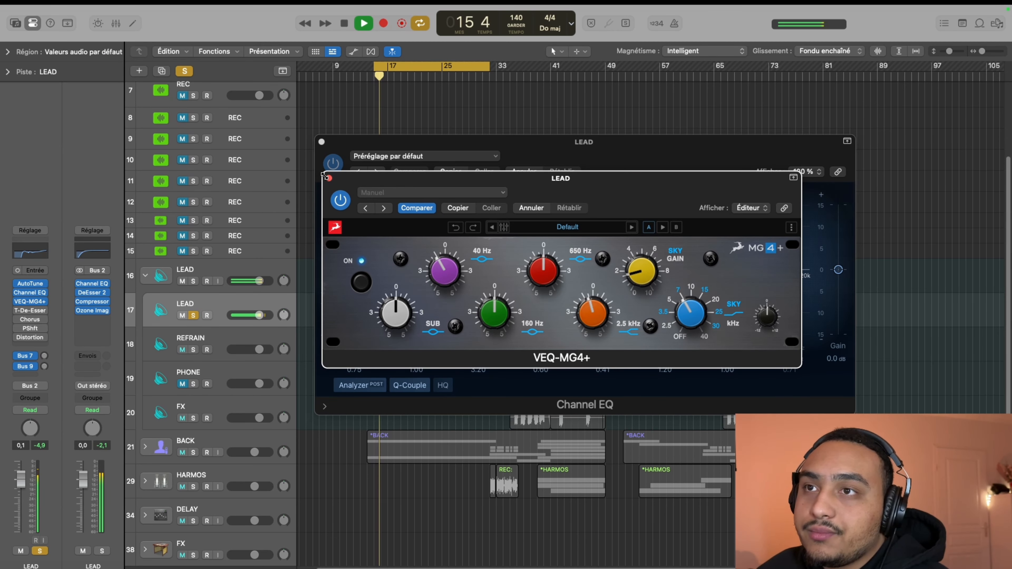
click(345, 202)
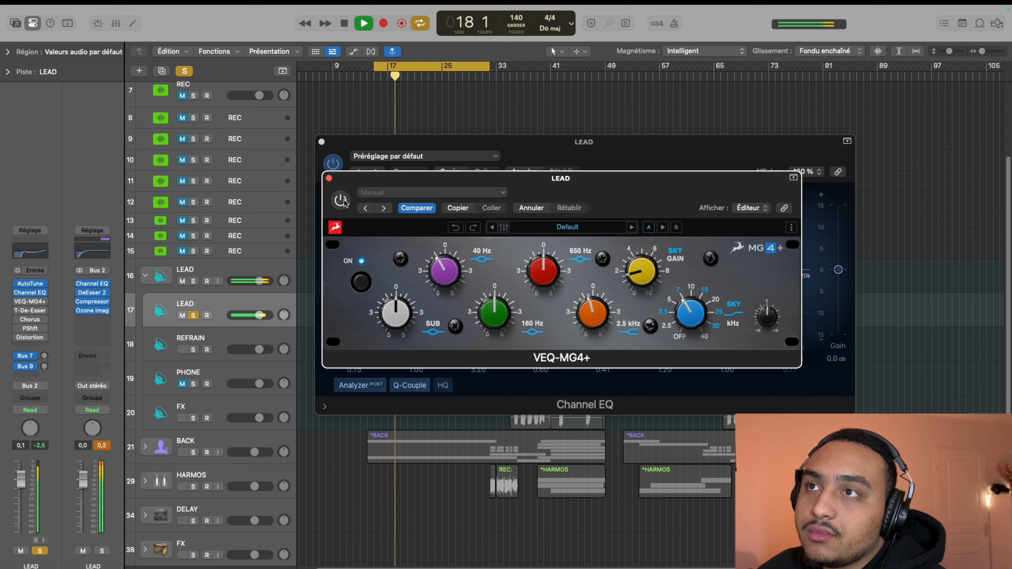
click(345, 202)
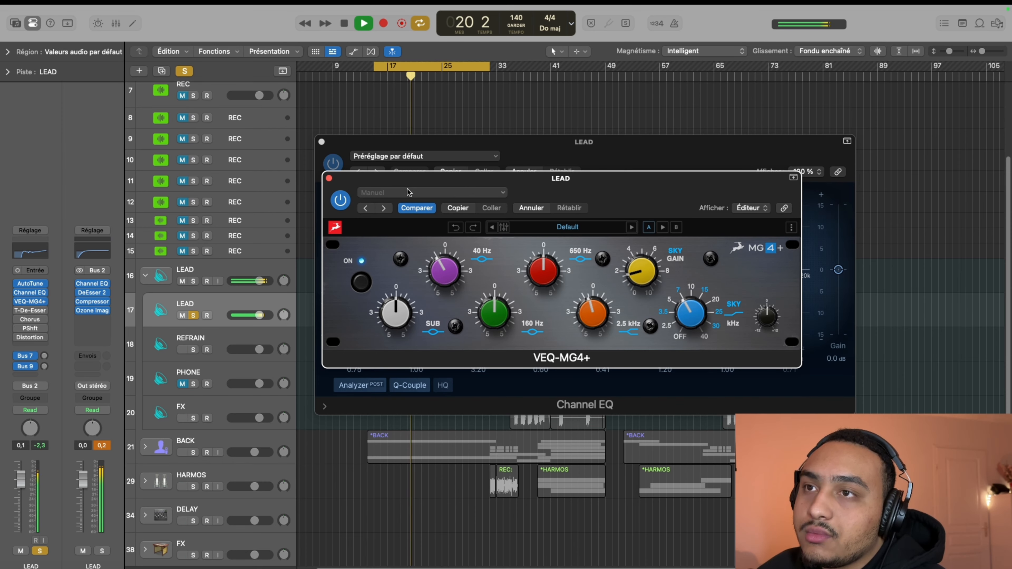
click(341, 200)
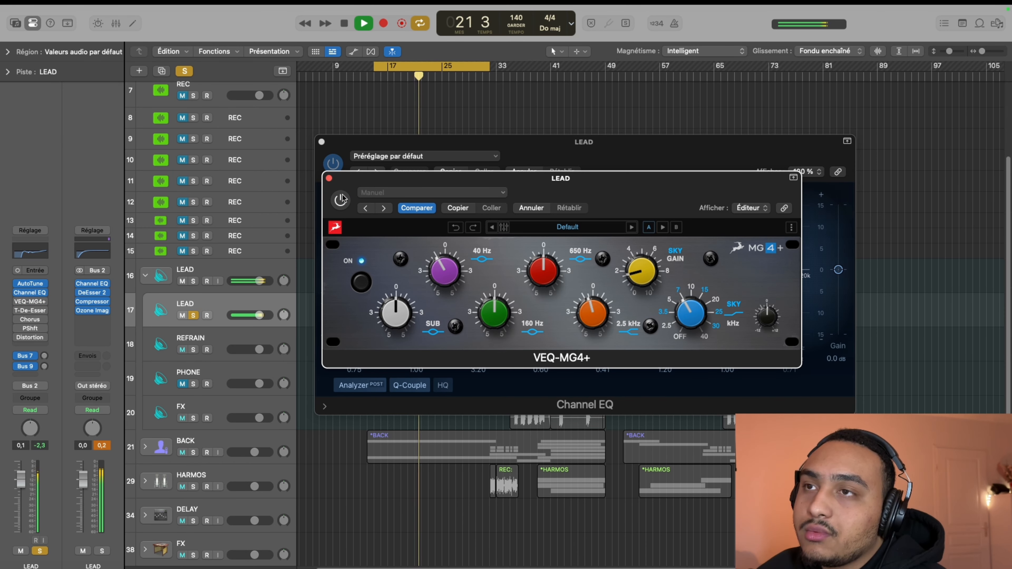
click(341, 199)
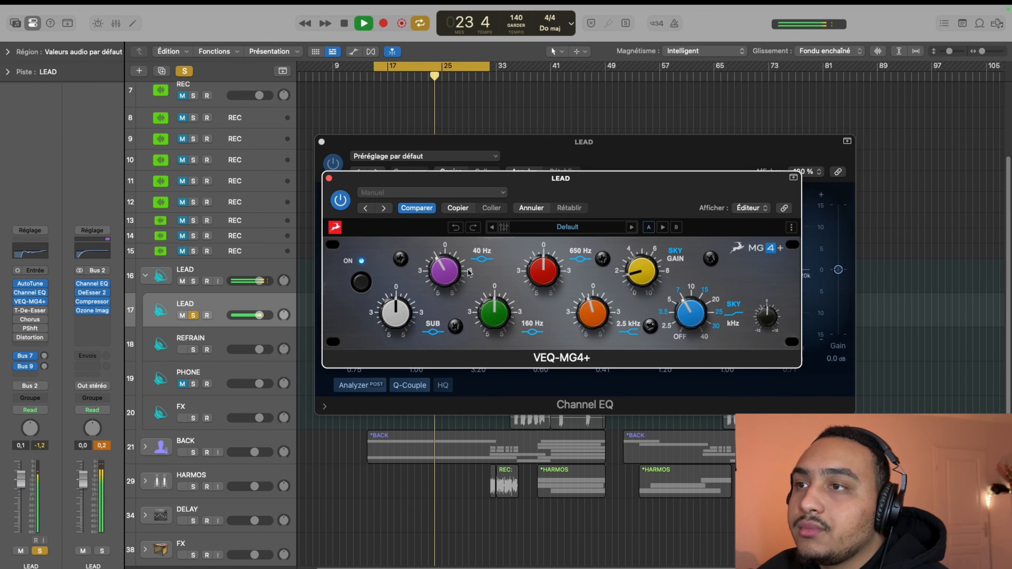
Boost the VEQ-MG4+ 160 Hz band slightly, stop playback and close the equalizer
drag(490, 318, 489, 310)
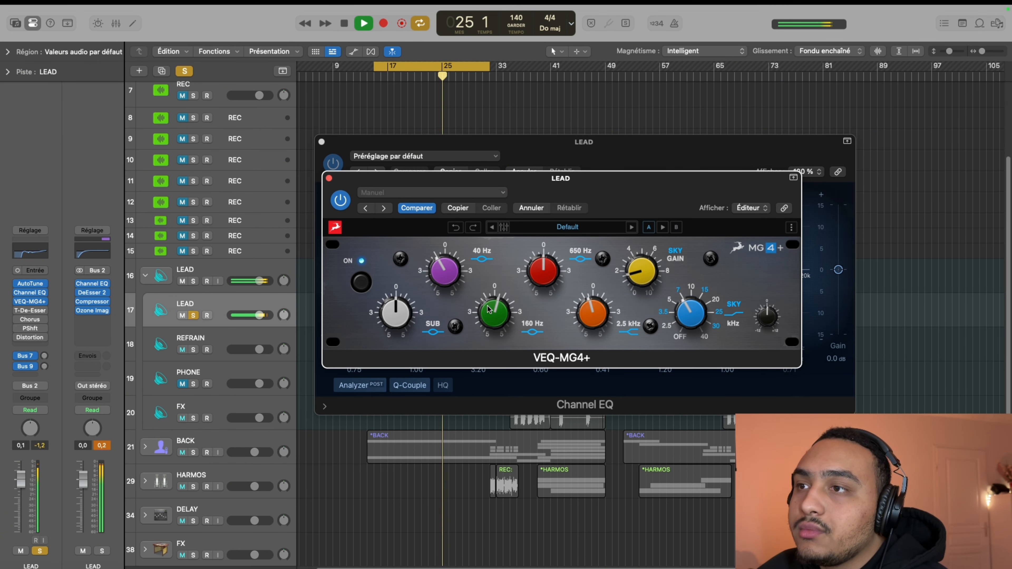
key(space)
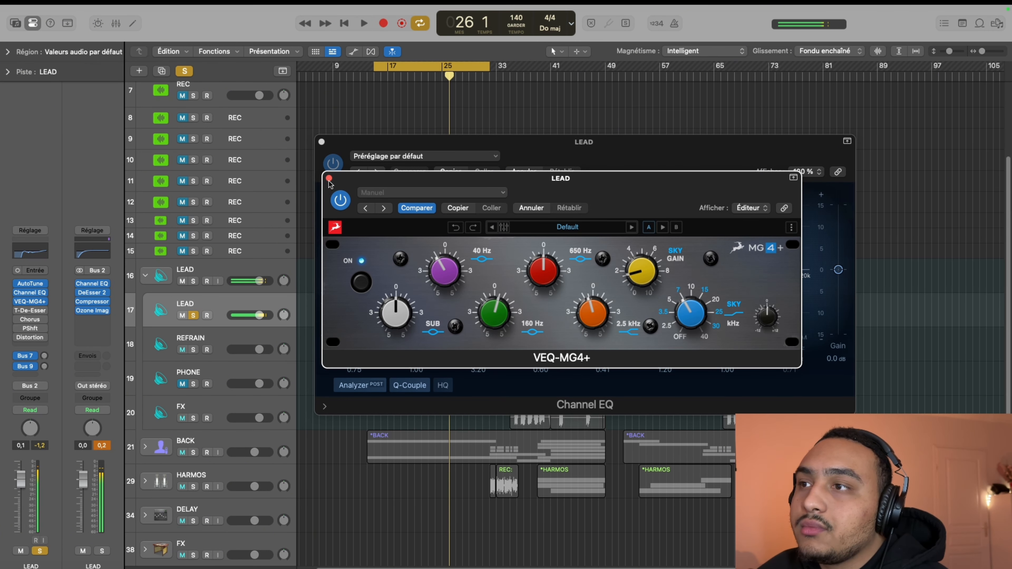
alt+click(329, 179)
Re-enable T-De-Esser 2 on the LEAD track, set its processing to -23.4 dB during playback, and close it
click(33, 312)
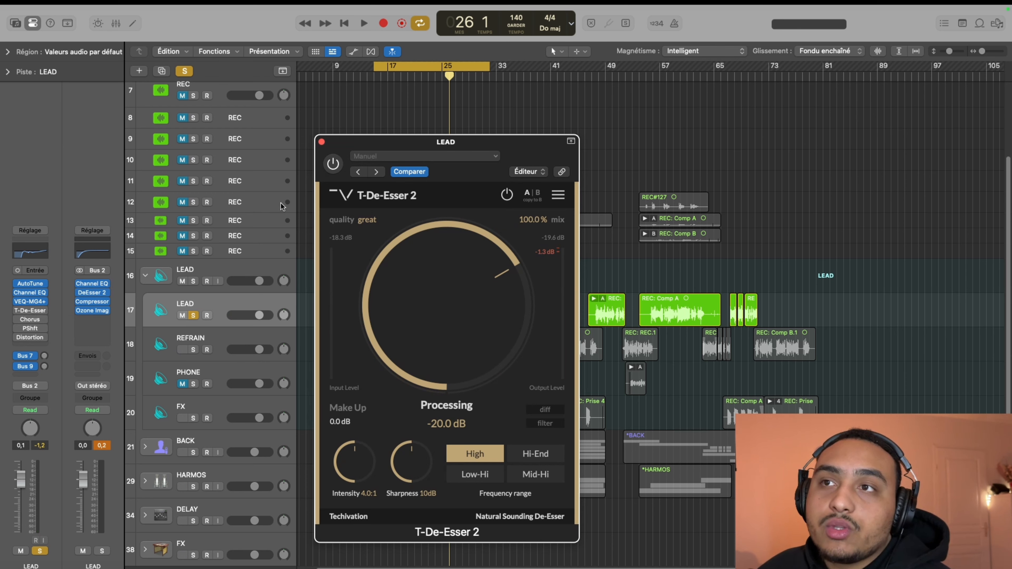
click(326, 167)
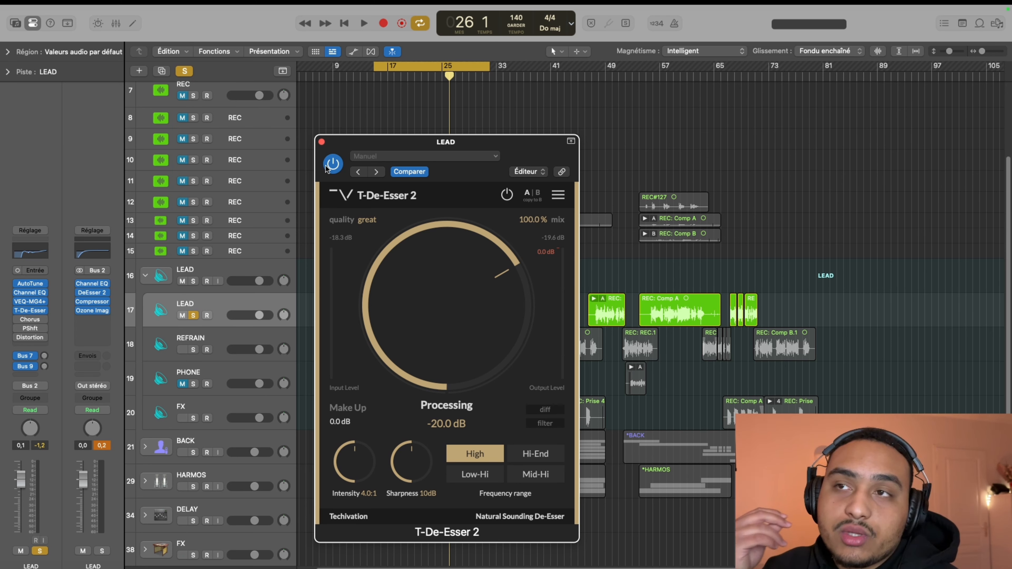
key(space)
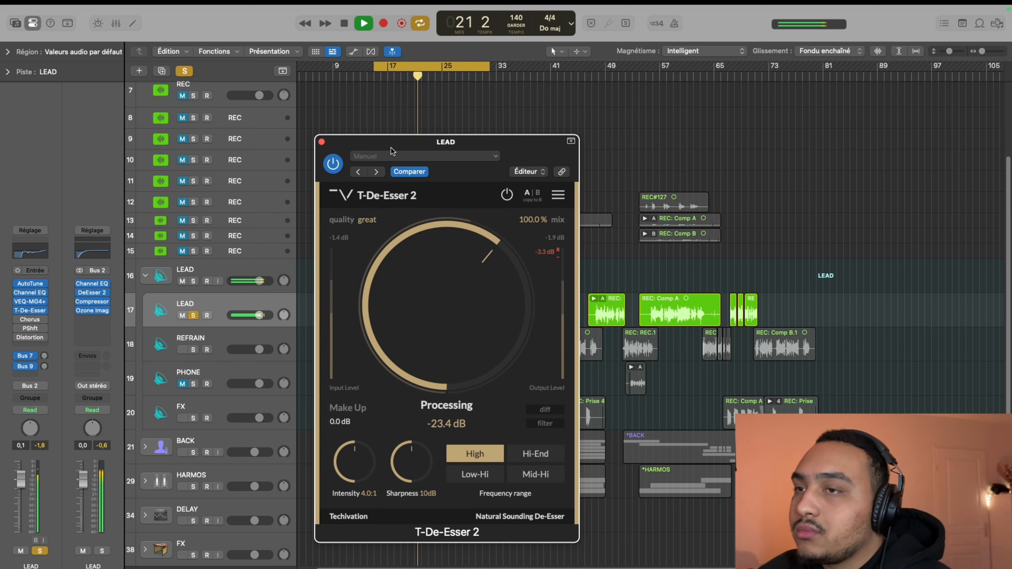
key(space)
click(321, 142)
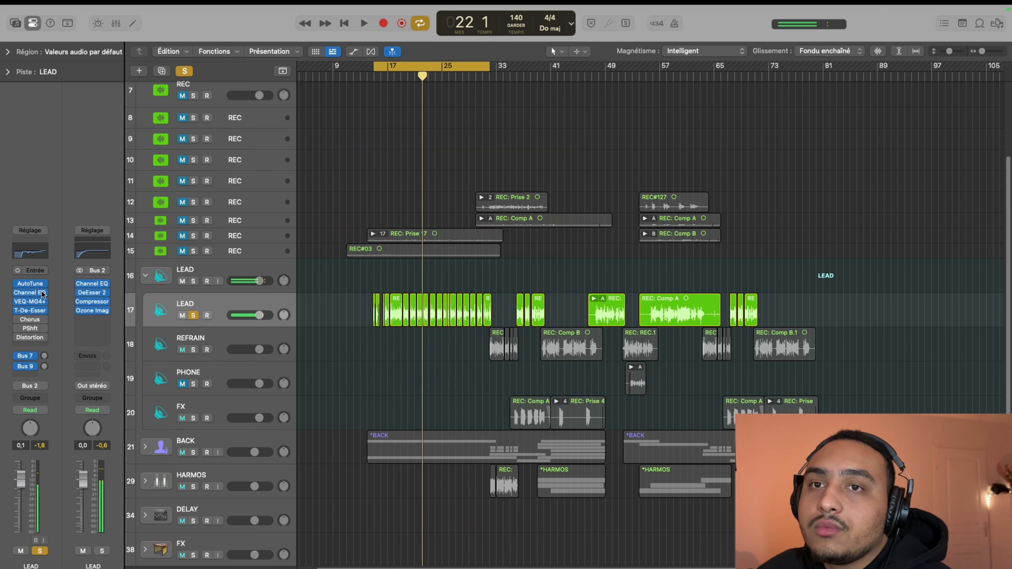
Replay the solo vocal and compare it with Channel EQ, VEQ-MG4+ and T-De-Esser 2 all bypassed and all active
key(space)
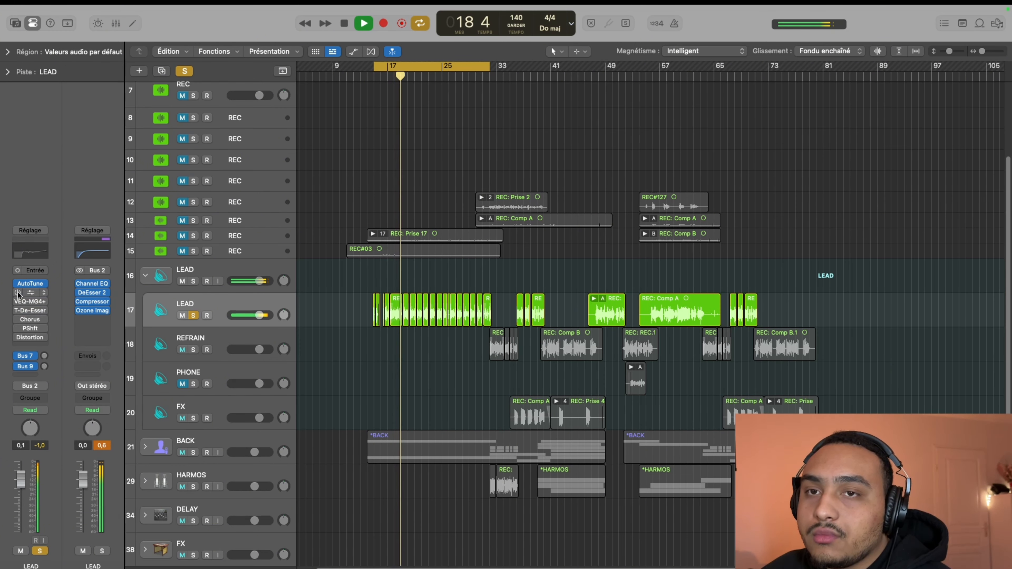
mouse_move(18, 294)
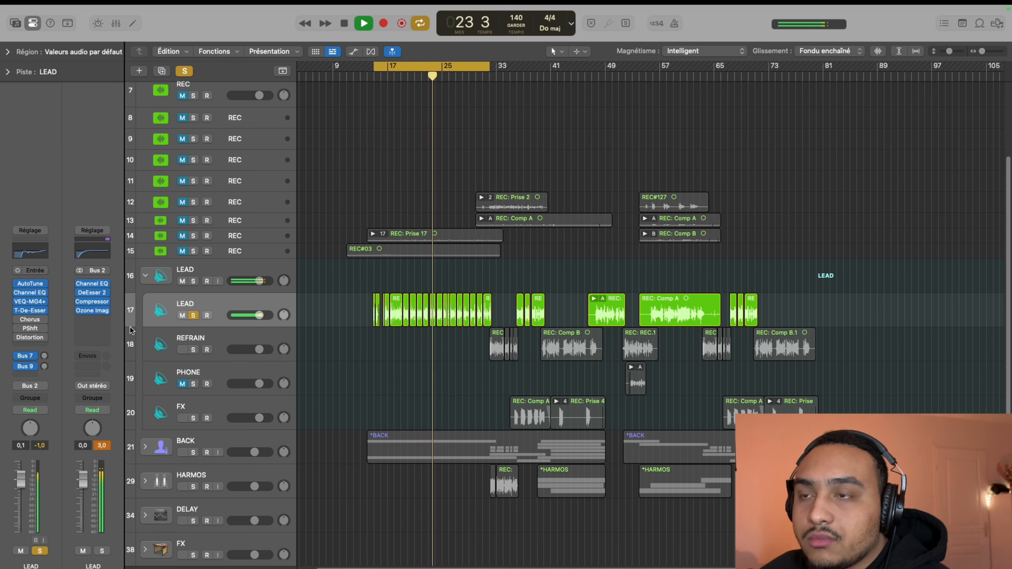
key(space)
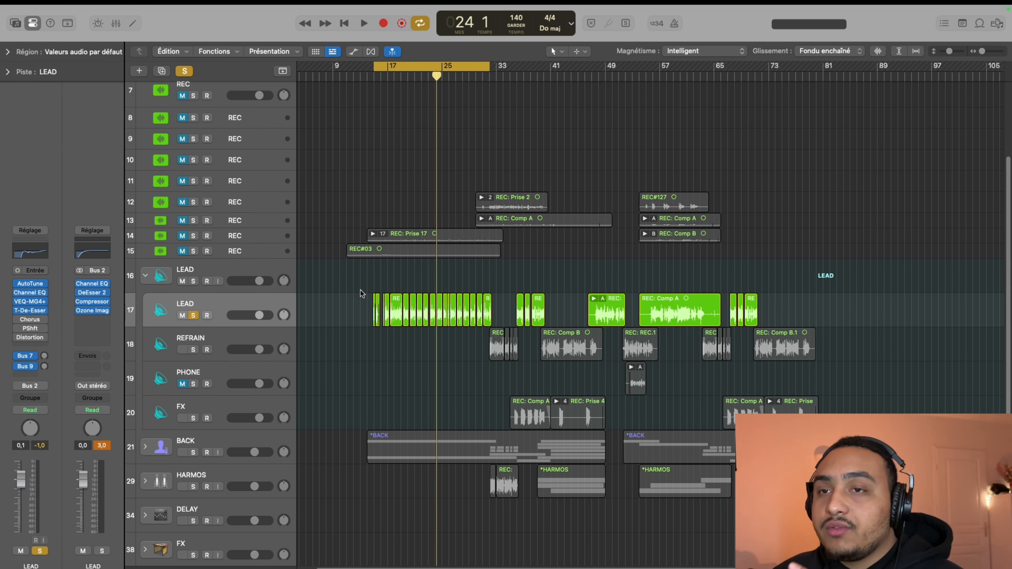
Unsolo the LEAD track, play the vocal with the full mix, and mute the BACK group
scroll(317, 304, up, 5)
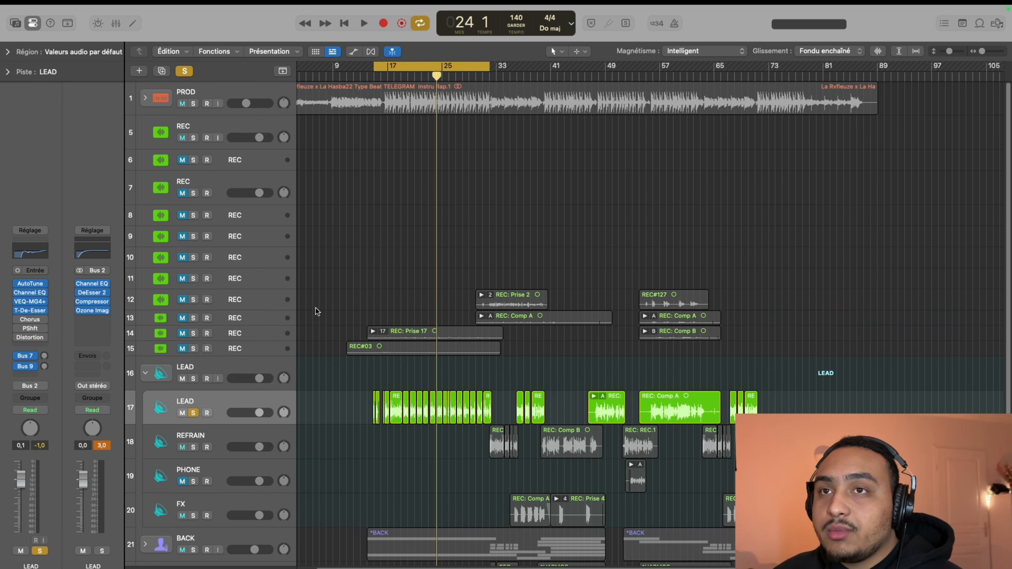
click(193, 413)
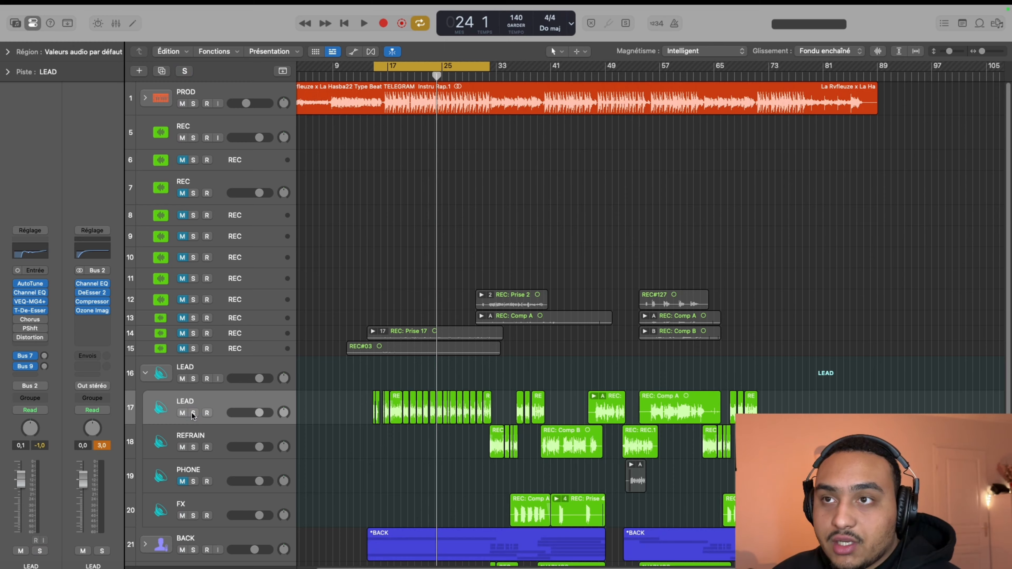
key(space)
scroll(191, 423, down, 4)
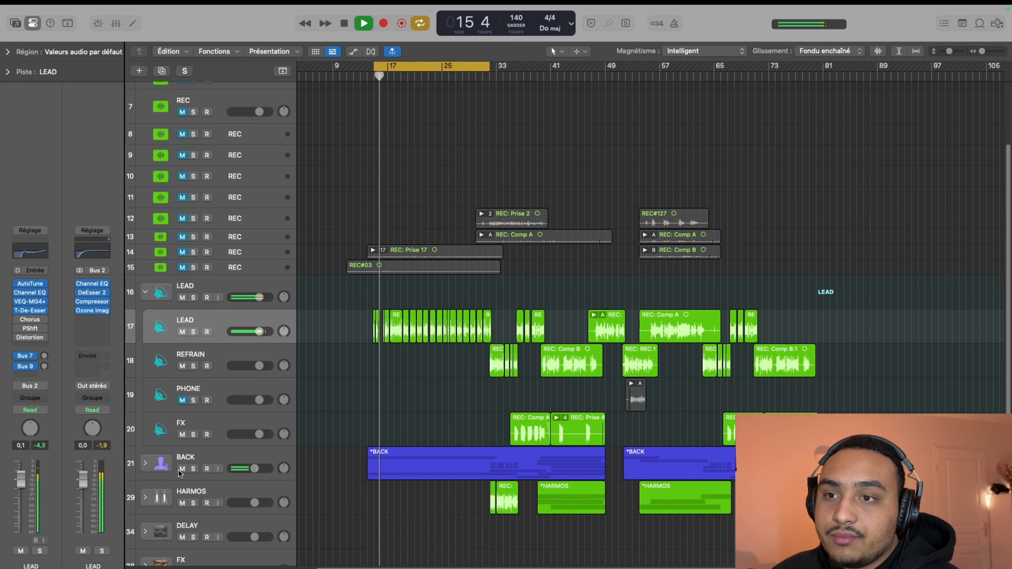
scroll(194, 485, down, 3)
scroll(199, 487, up, 4)
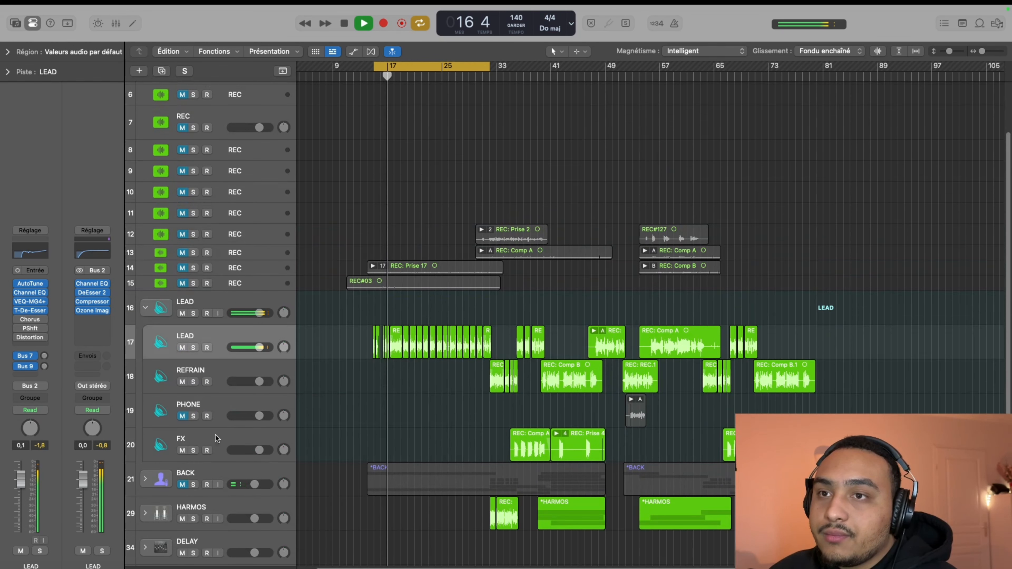
scroll(379, 361, up, 6)
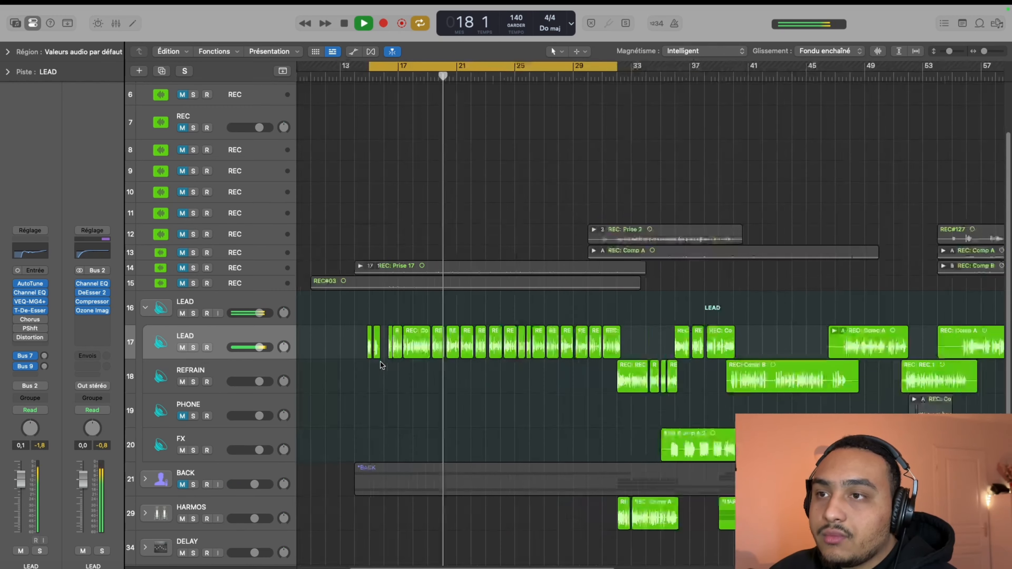
scroll(363, 375, up, 3)
scroll(355, 378, down, 4)
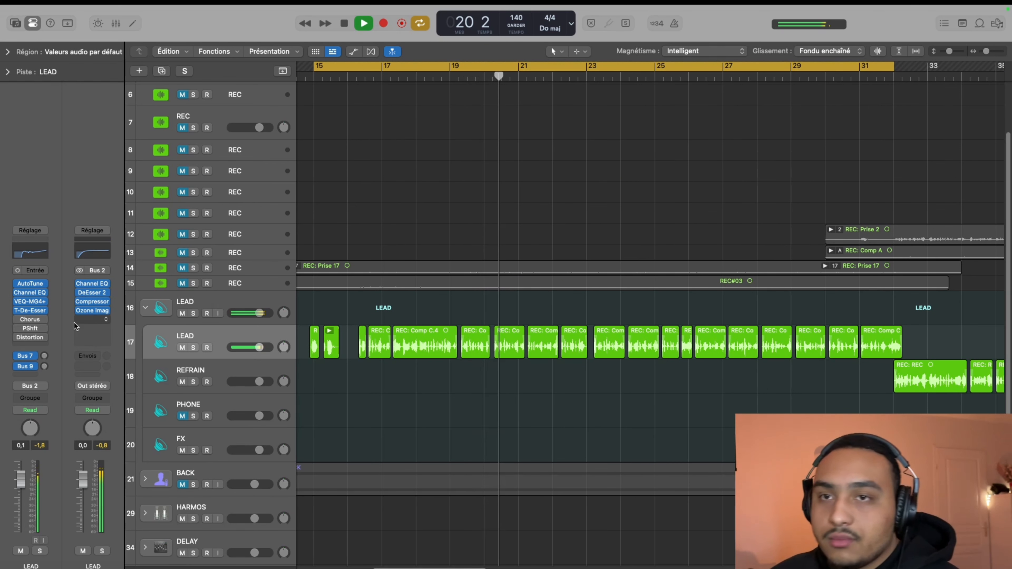
Bypass and re-enable Channel EQ, VEQ-MG4+ and T-De-Esser 2 on LEAD to compare the vocal within the mix, and stop playback
click(17, 311)
click(18, 293)
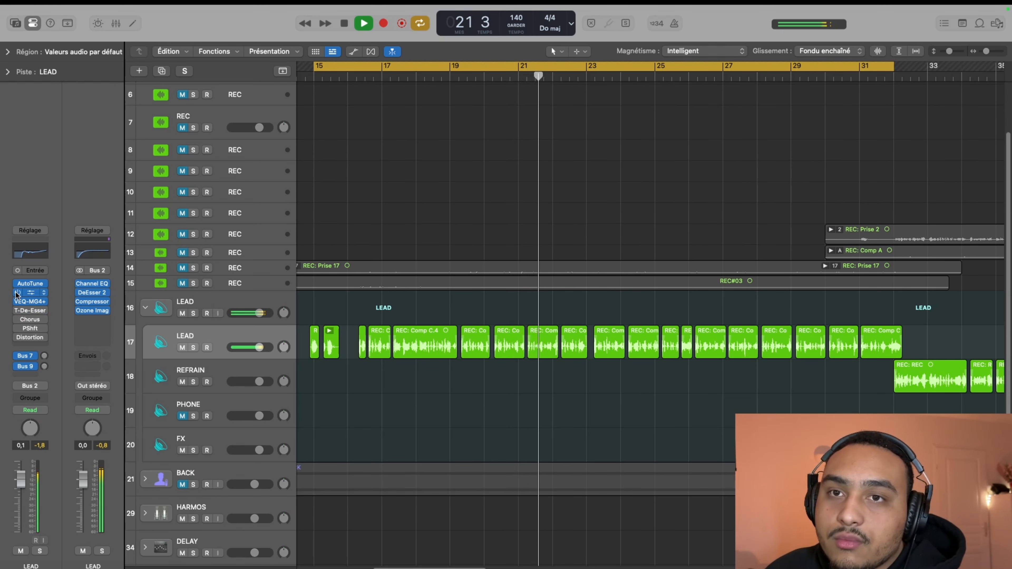
click(18, 302)
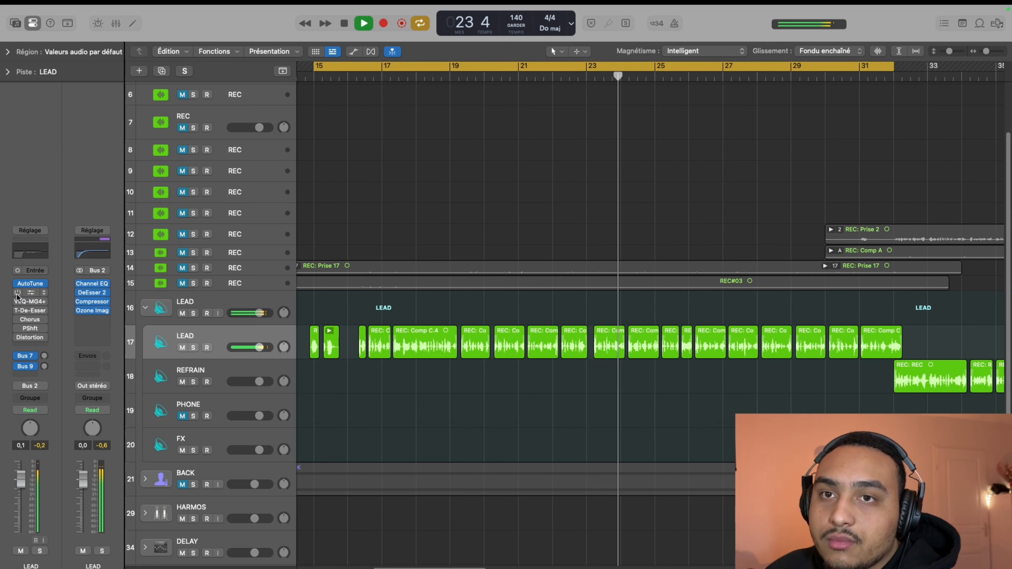
click(18, 293)
click(18, 302)
click(17, 311)
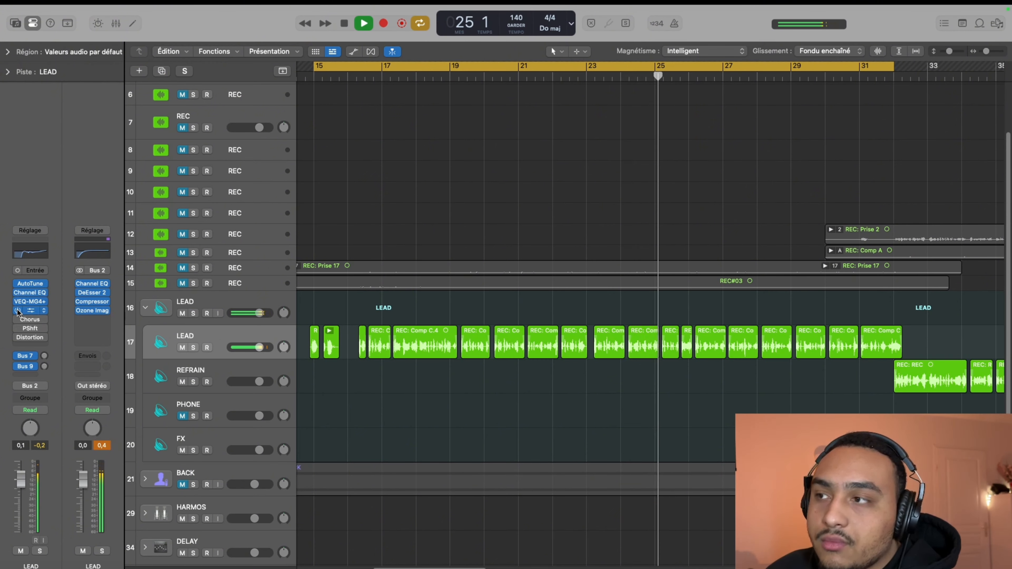
key(space)
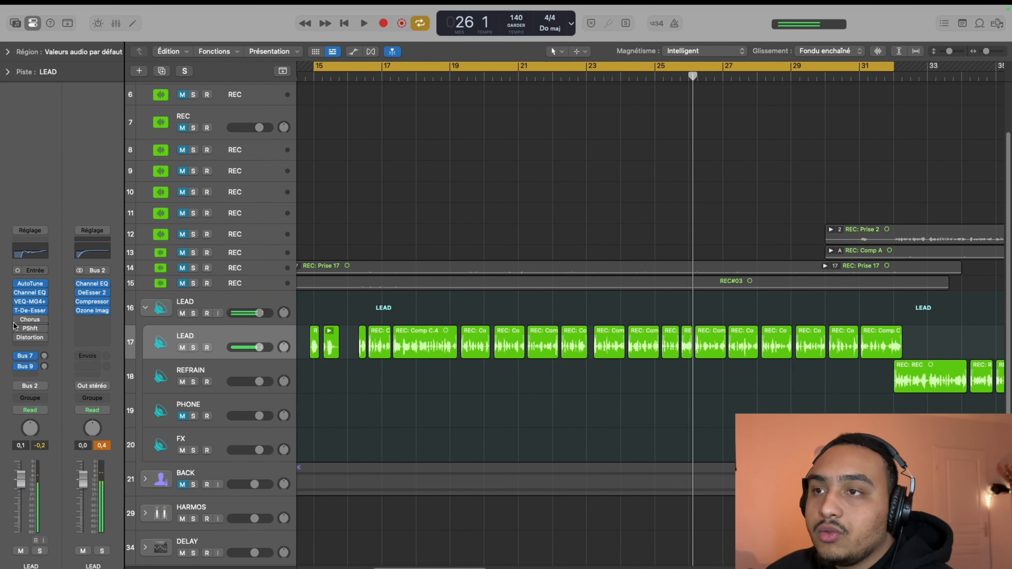